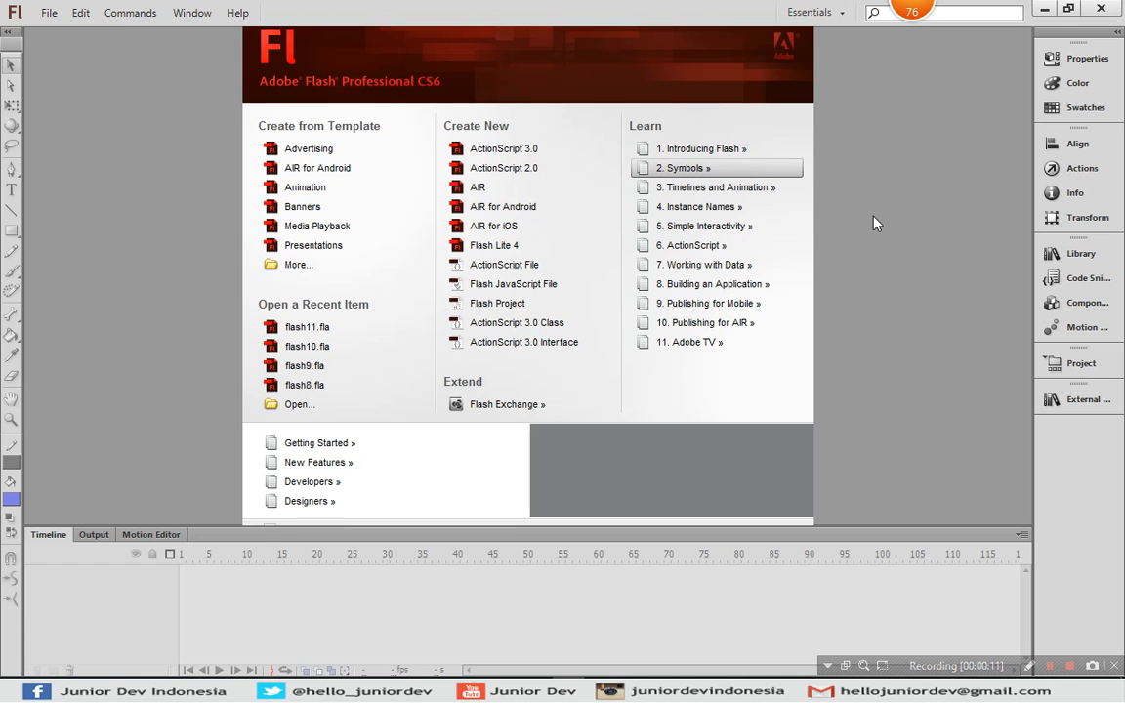
# Create a new ActionScript 2.0 document and fit the stage in the window.
pyautogui.click(517, 170)
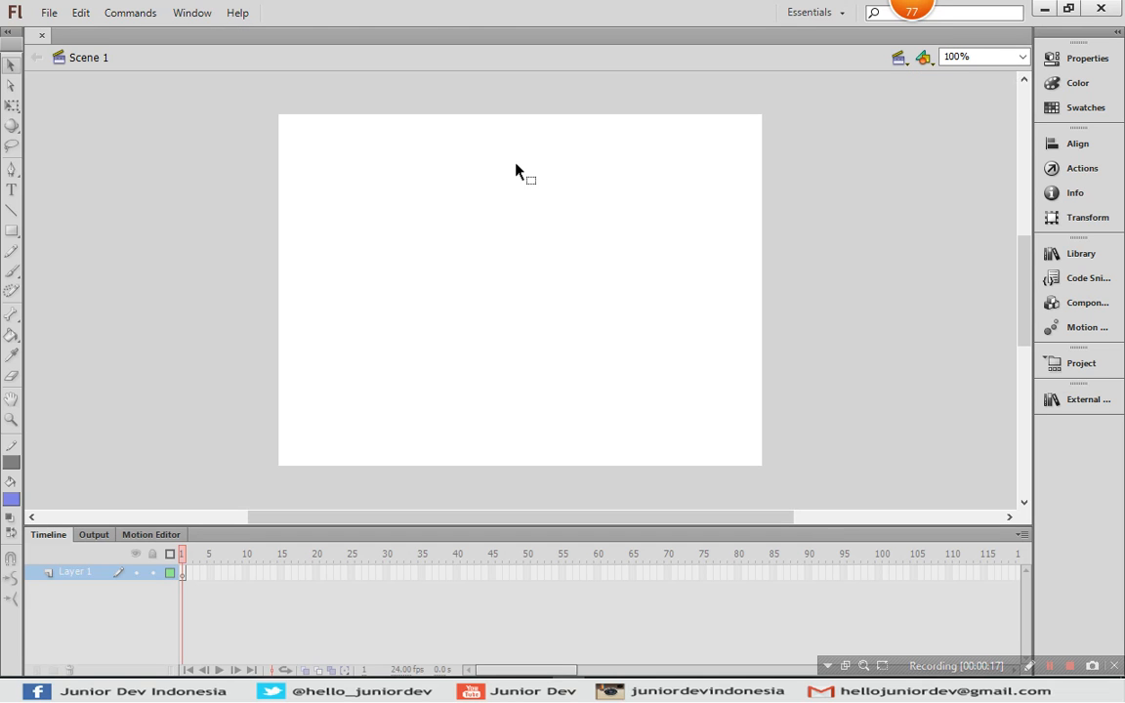
pyautogui.click(1022, 57)
pyautogui.click(1006, 73)
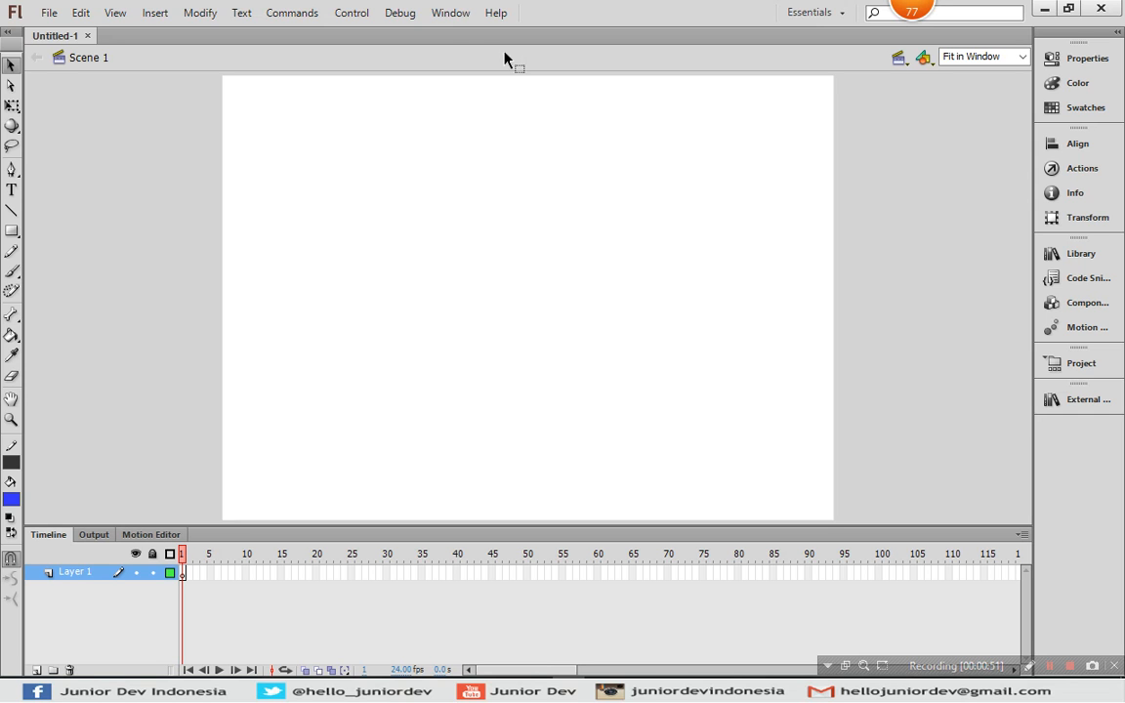
# Examine the default motion presets by previewing several, such as bounce-in-3D, bounce-smoosh, fly-in-blur-bottom and flyin-pause-flyout.
pyautogui.click(450, 15)
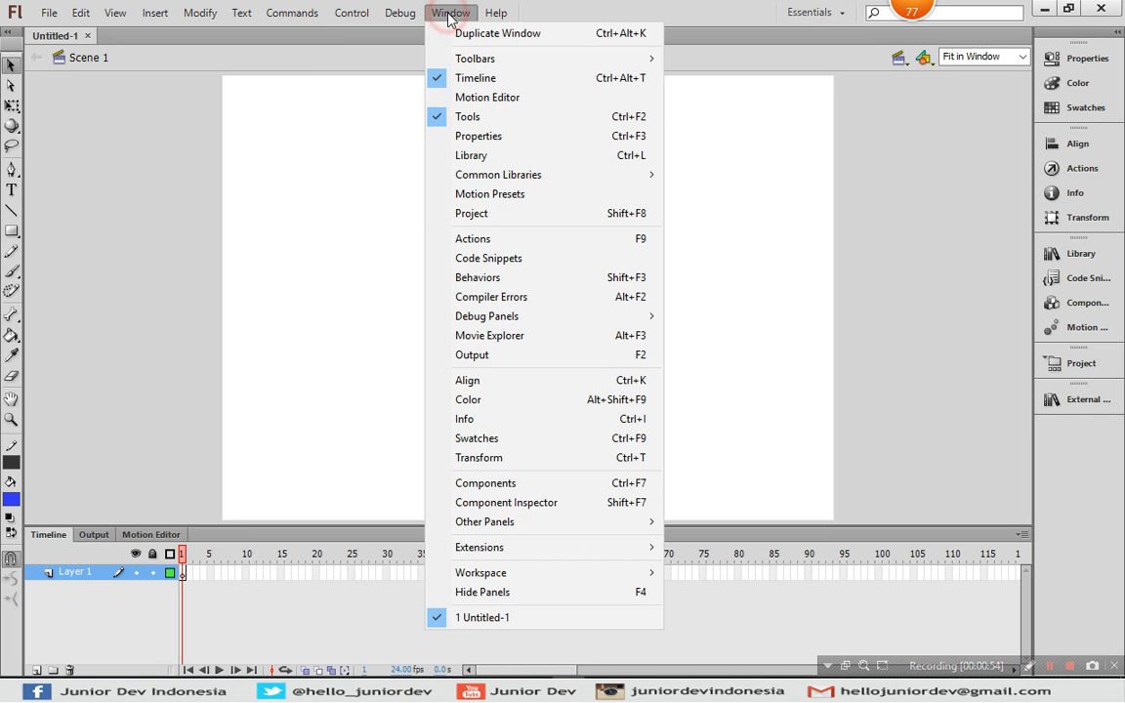
pyautogui.click(493, 195)
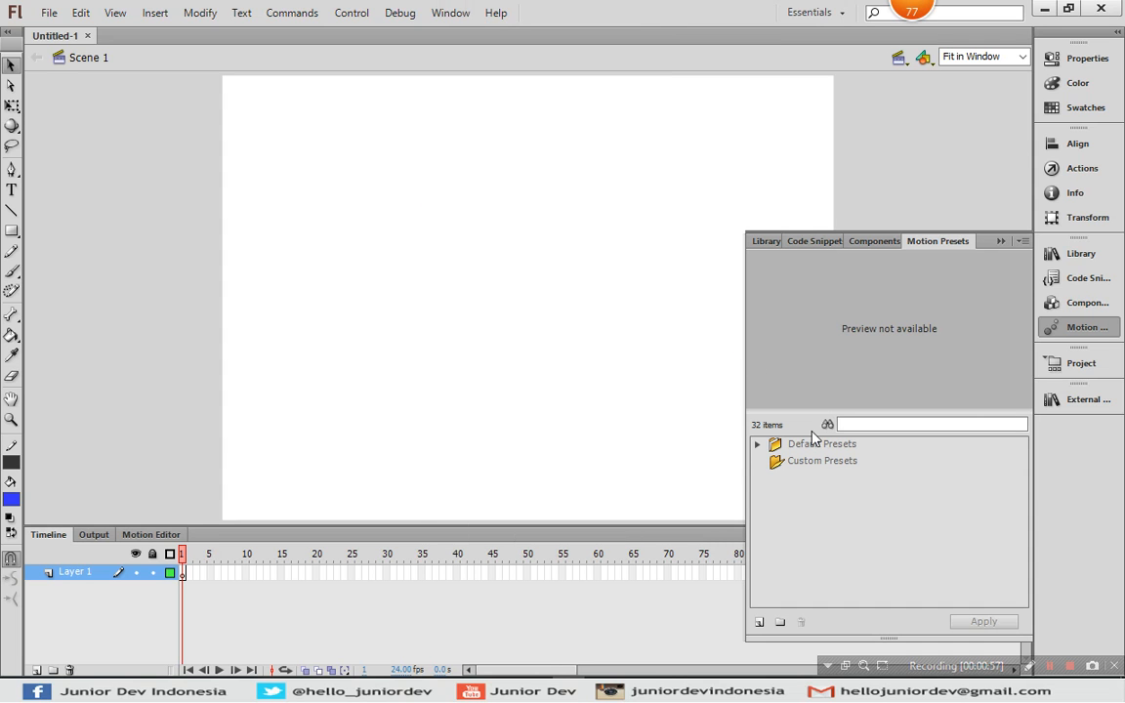
pyautogui.click(758, 444)
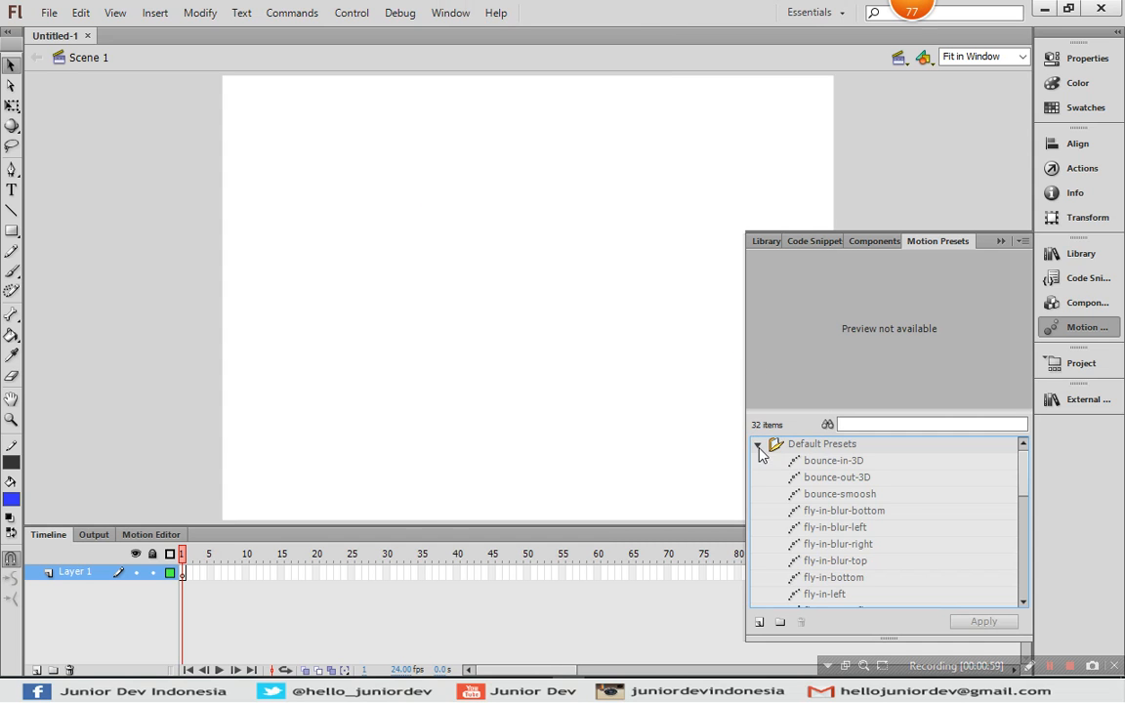
pyautogui.click(1022, 465)
pyautogui.click(869, 466)
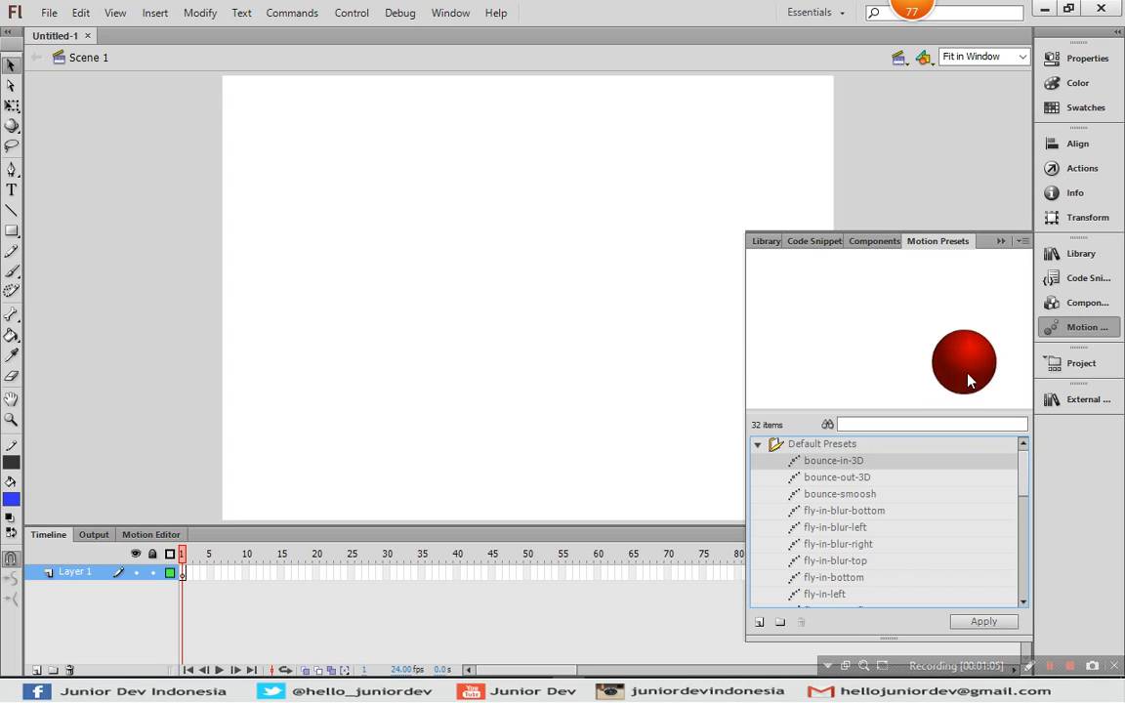
pyautogui.click(853, 476)
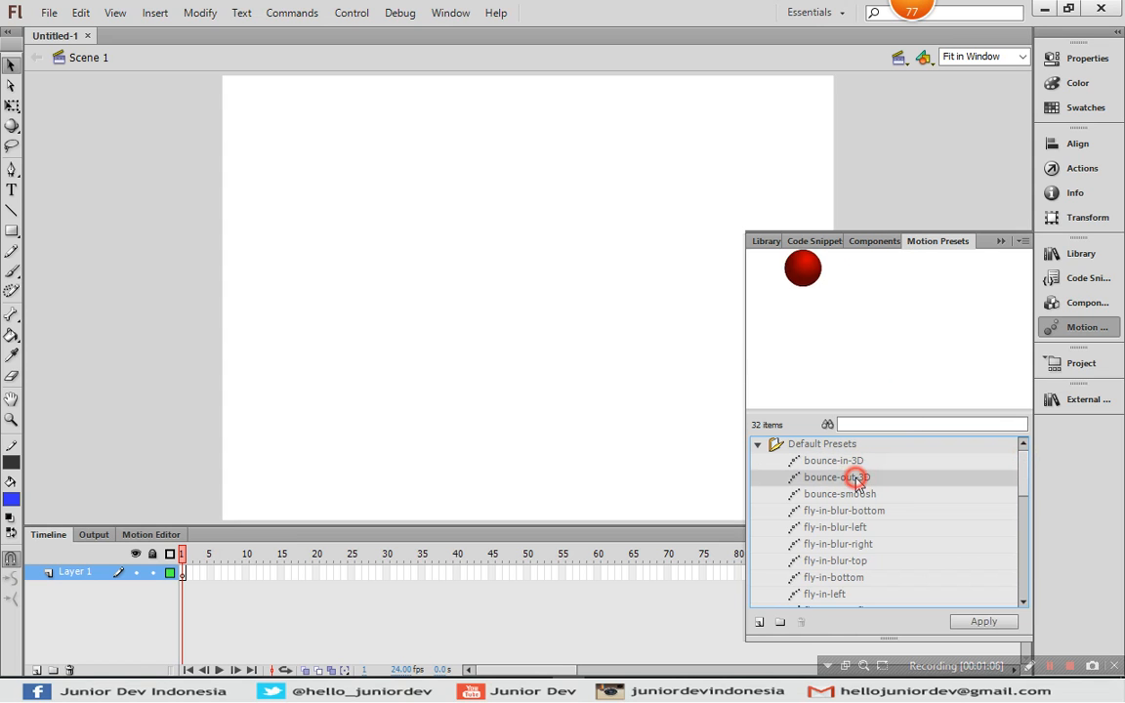
pyautogui.click(849, 495)
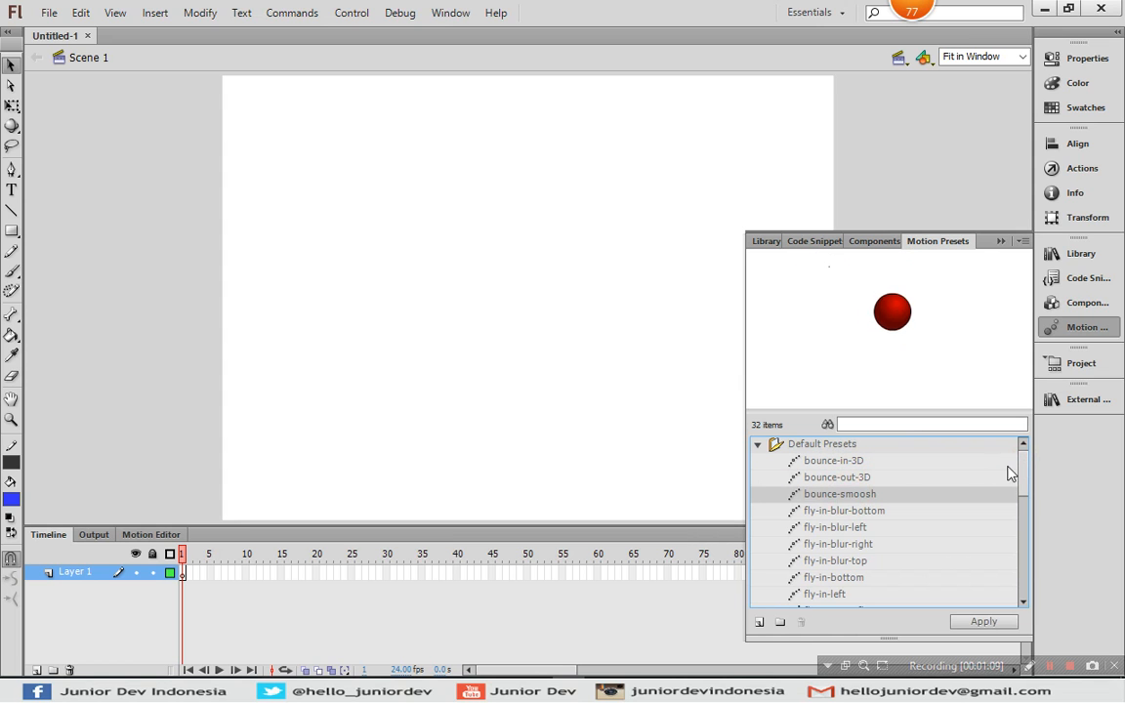
pyautogui.moveTo(1022, 467); pyautogui.dragTo(1021, 475)
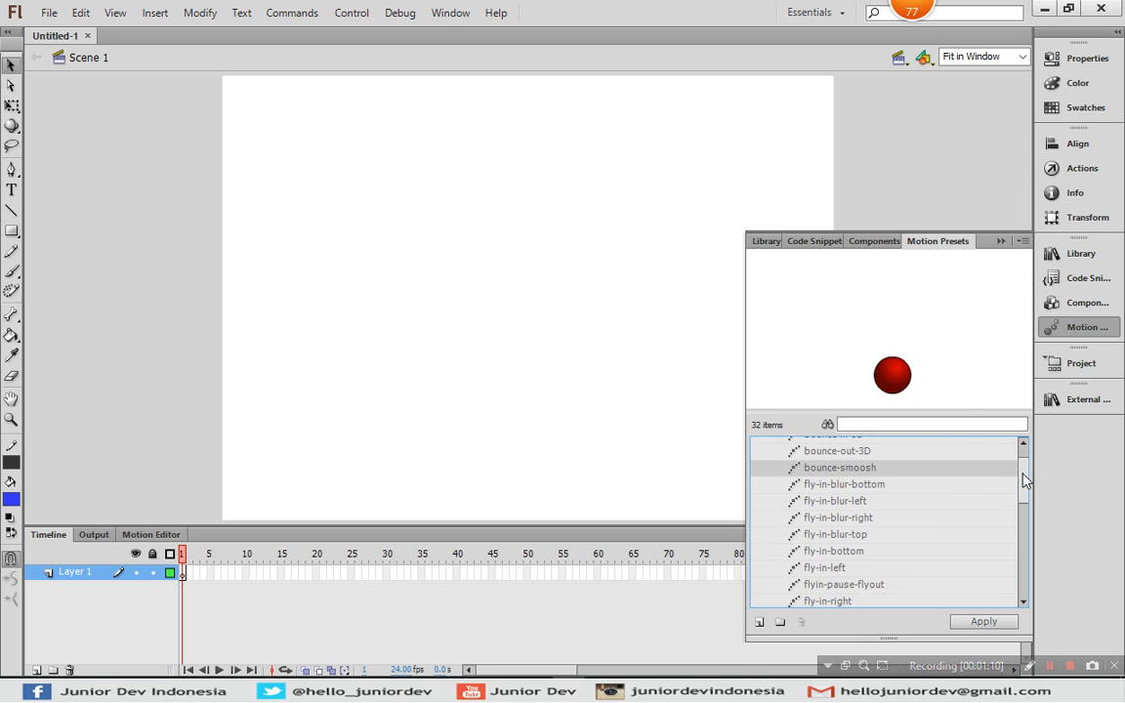
pyautogui.click(934, 486)
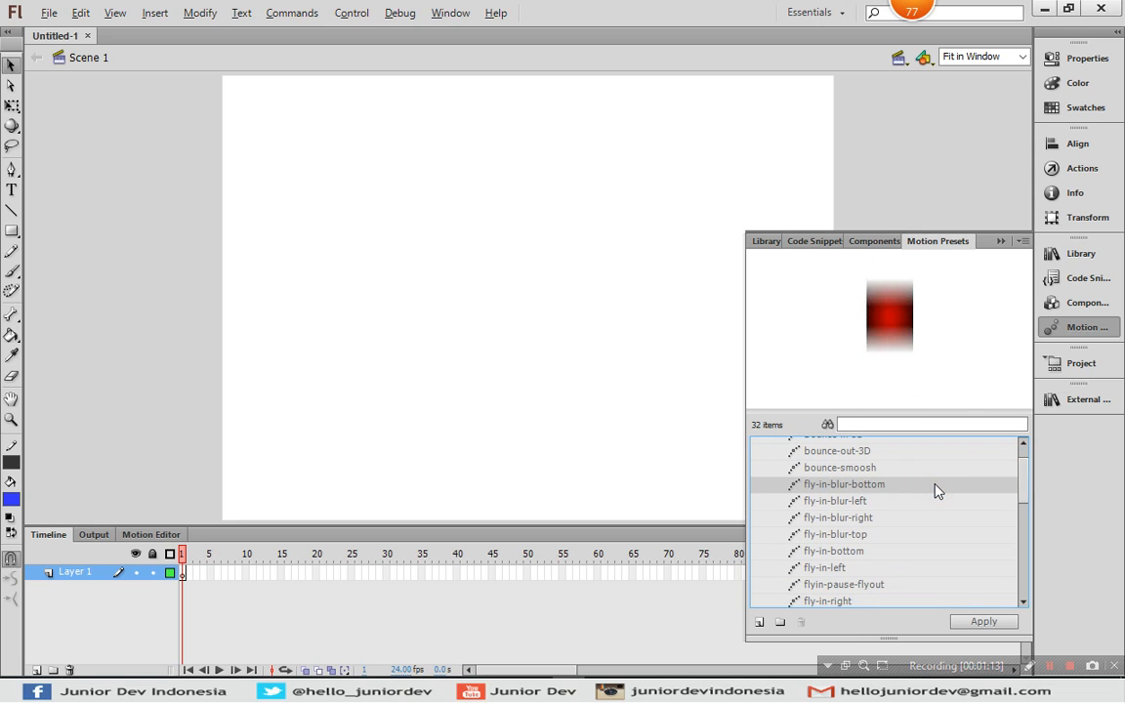
pyautogui.click(830, 502)
pyautogui.click(884, 535)
pyautogui.click(880, 552)
pyautogui.click(809, 585)
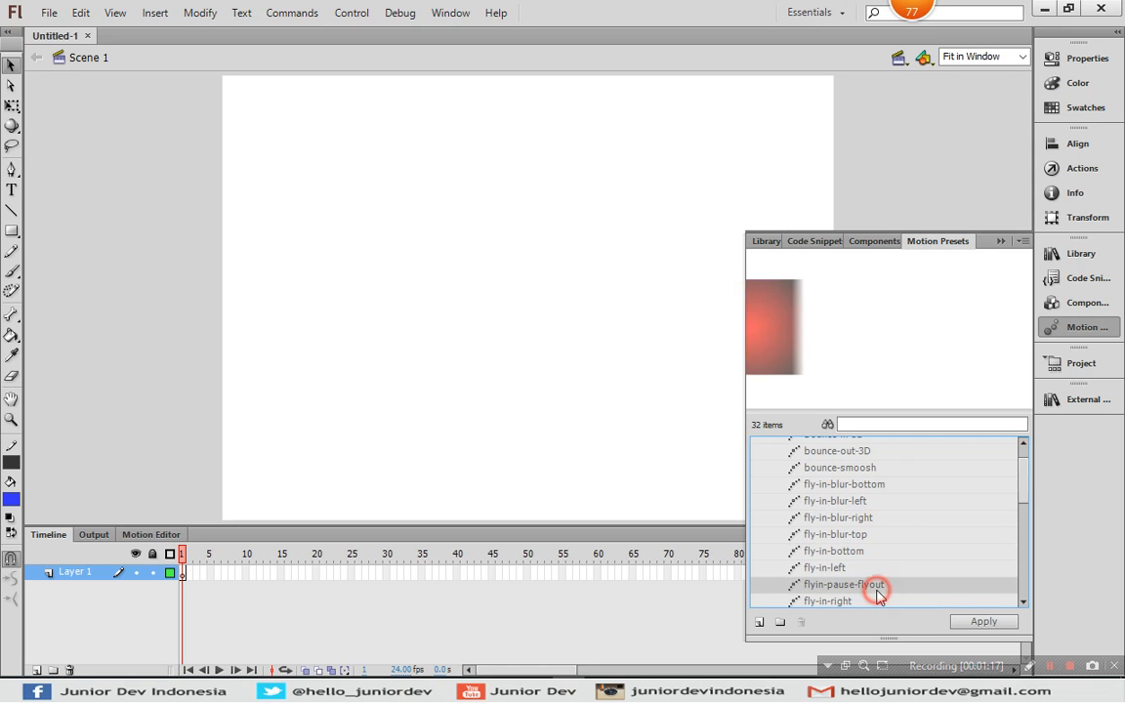
pyautogui.moveTo(1024, 489); pyautogui.dragTo(1024, 516)
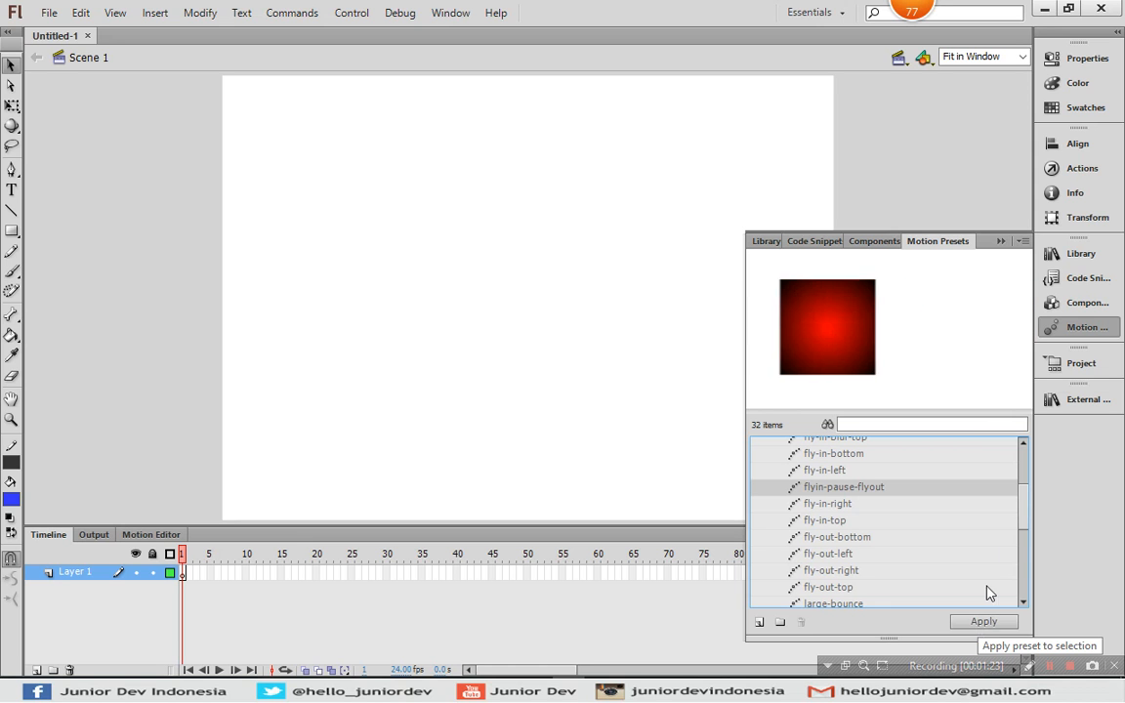
pyautogui.moveTo(1021, 520); pyautogui.dragTo(1021, 444)
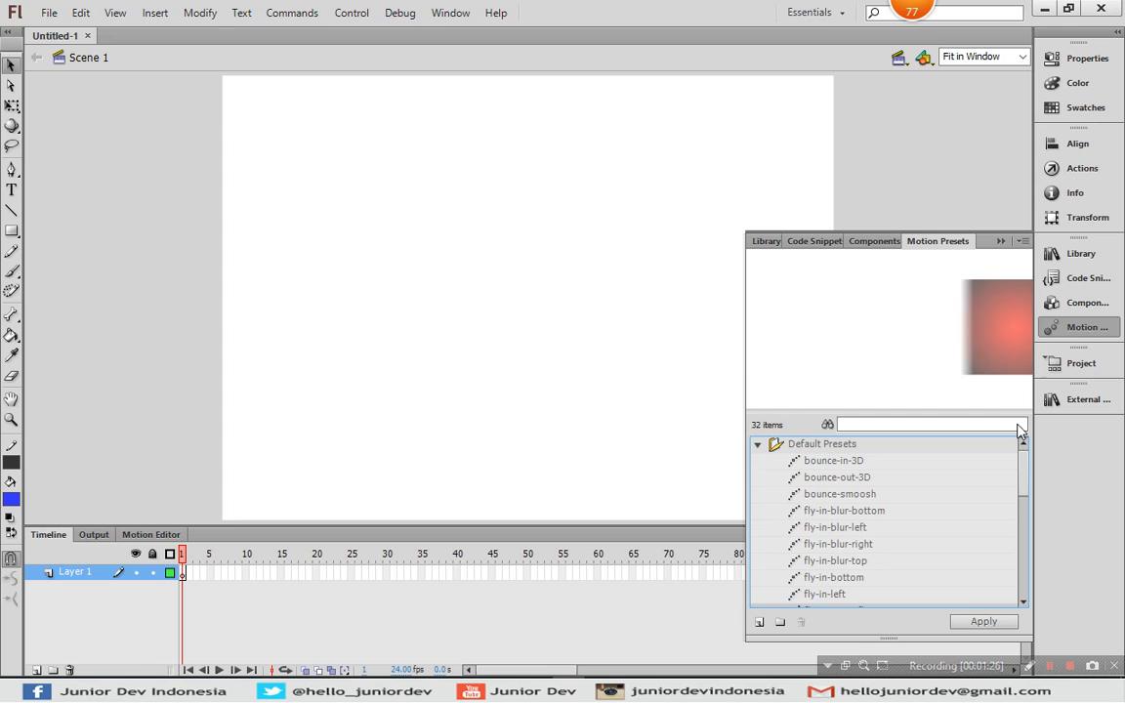
pyautogui.click(1072, 327)
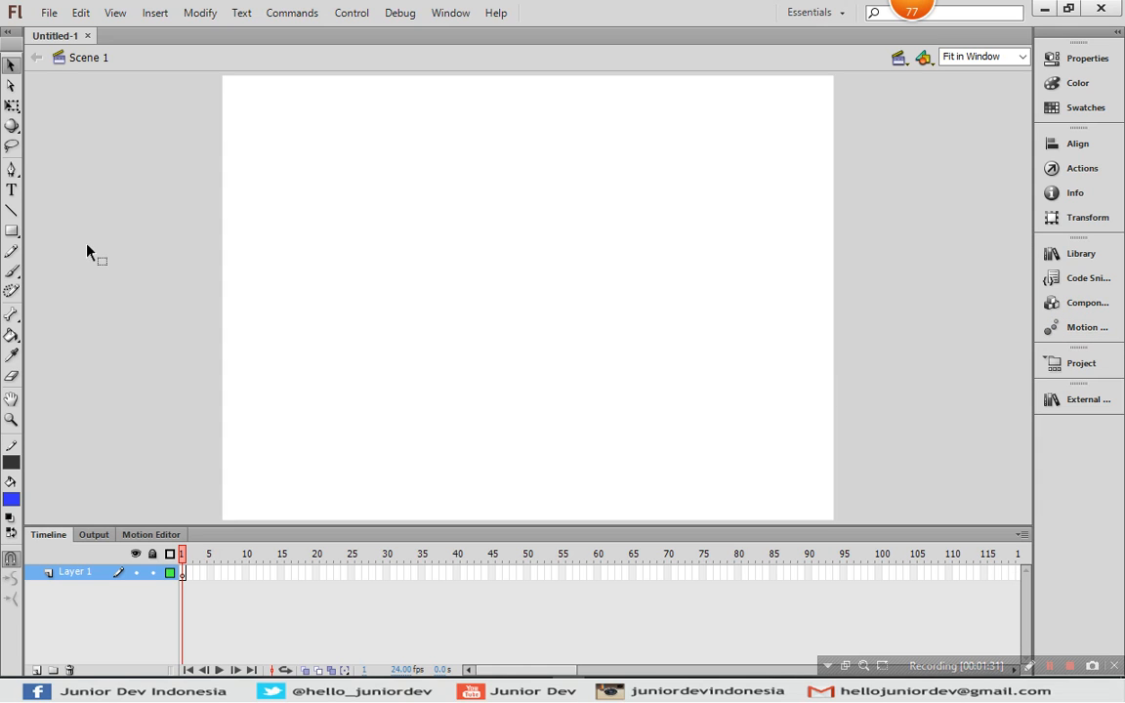
# Draw a green circle without an outline in the stage's upper-left area and move it down near the left edge at mid-height.
pyautogui.click(12, 231)
pyautogui.moveTo(317, 168); pyautogui.dragTo(384, 249)
pyautogui.click(10, 67)
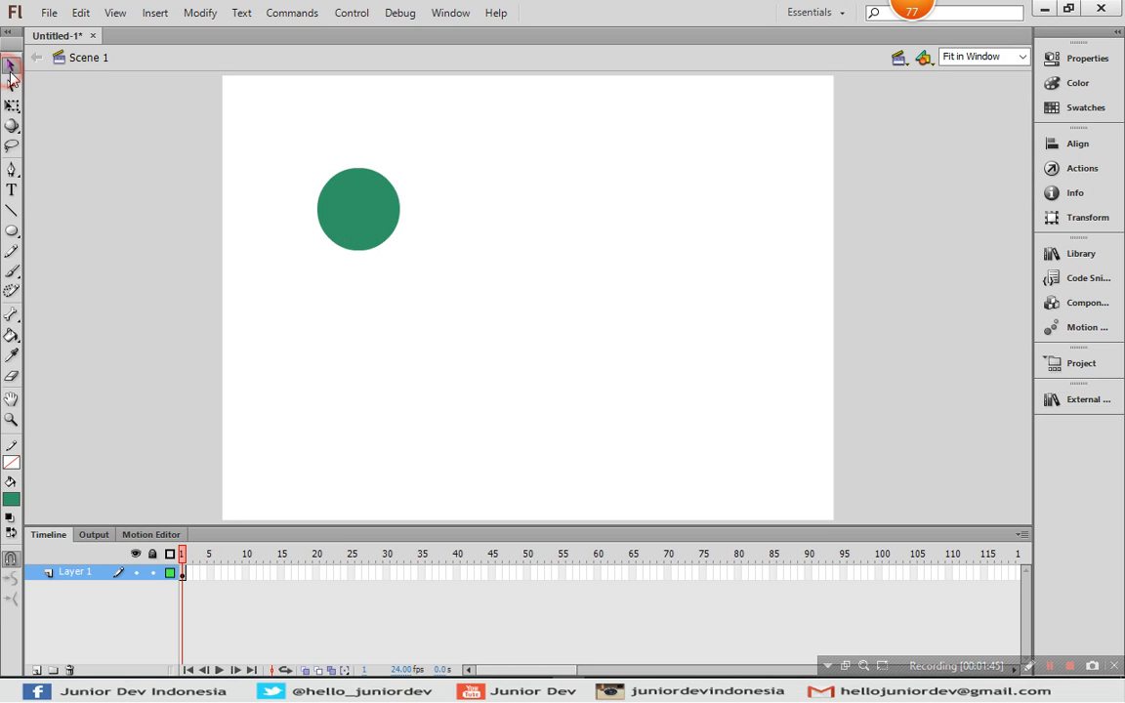
pyautogui.click(370, 207)
pyautogui.moveTo(370, 217); pyautogui.dragTo(322, 308)
# Apply the small-bounce motion preset to the circle, accepting its conversion to a symbol.
pyautogui.click(1084, 328)
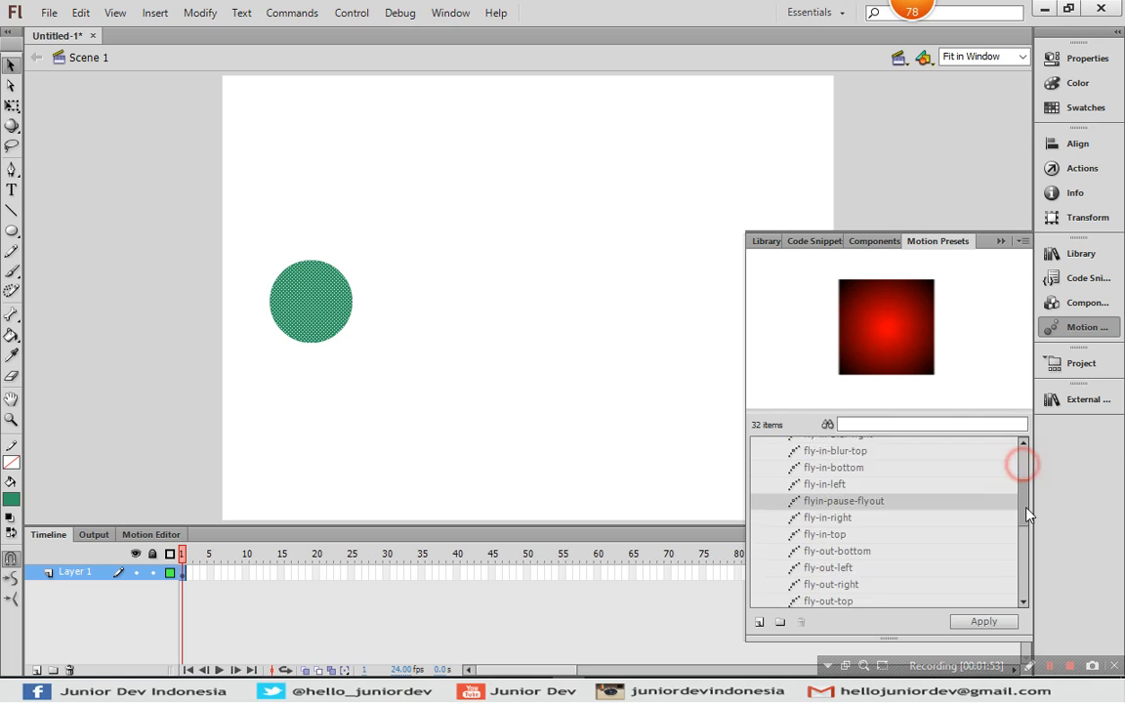
pyautogui.scroll(-5, 923, 459)
pyautogui.click(836, 505)
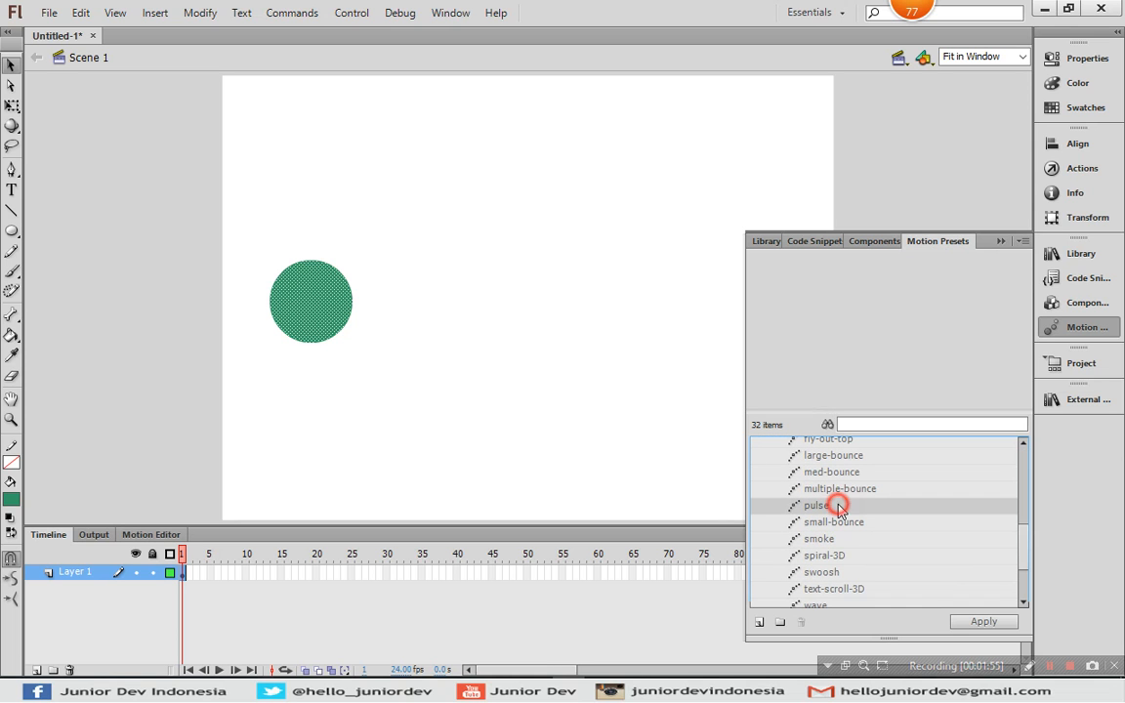
pyautogui.click(828, 540)
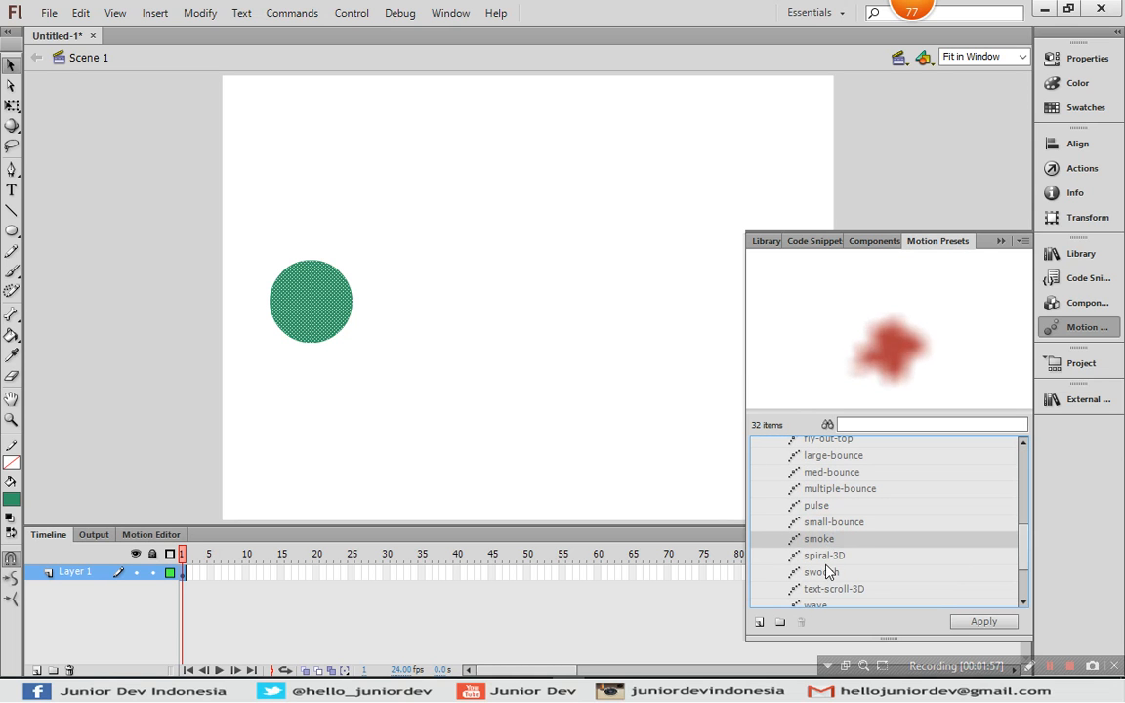
pyautogui.click(984, 621)
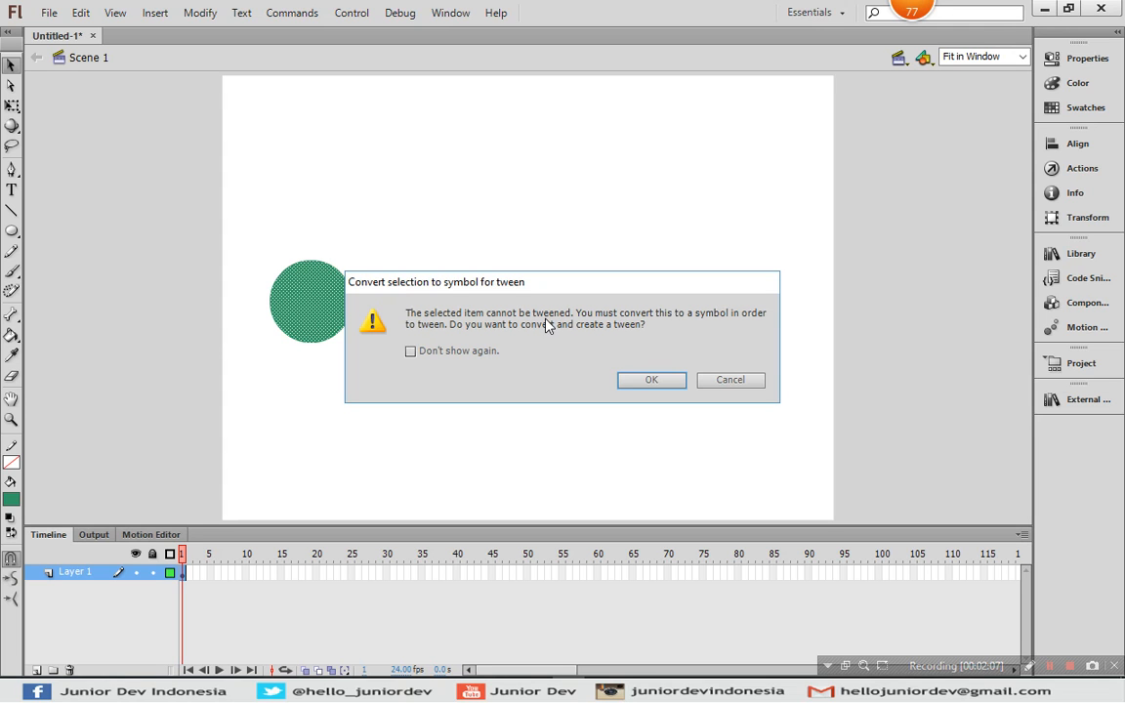
pyautogui.click(648, 382)
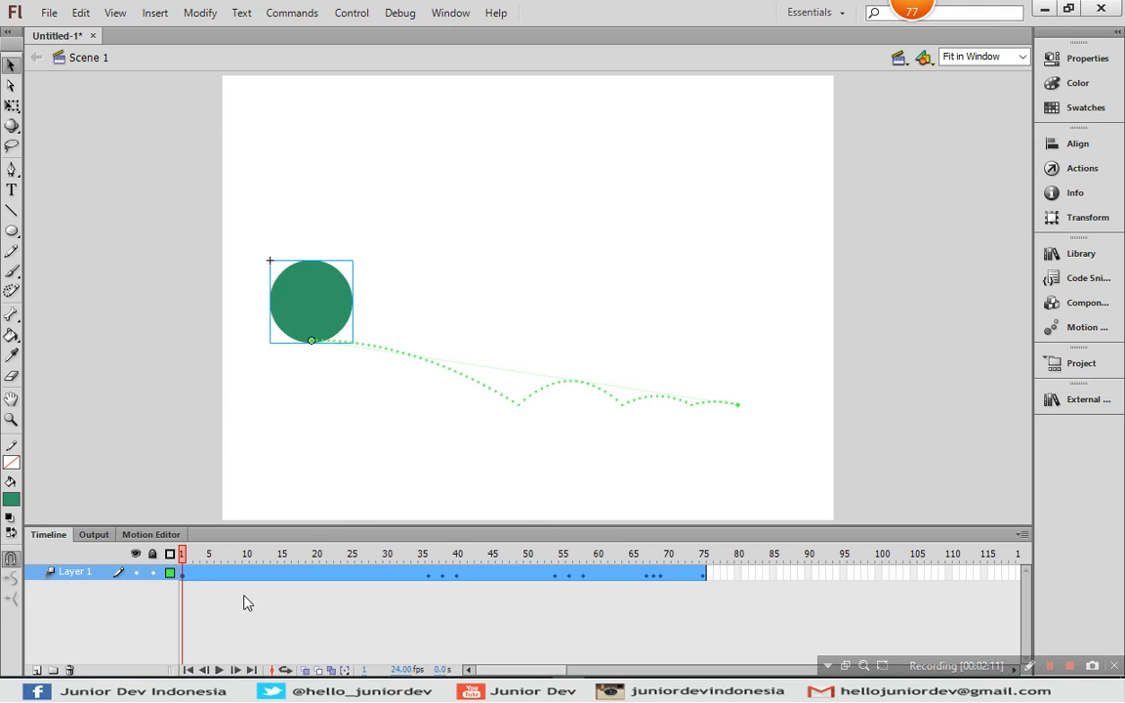
# Play the bounce animation, then shorten its tween to end at frame 35 and replay it.
pyautogui.press('Return')
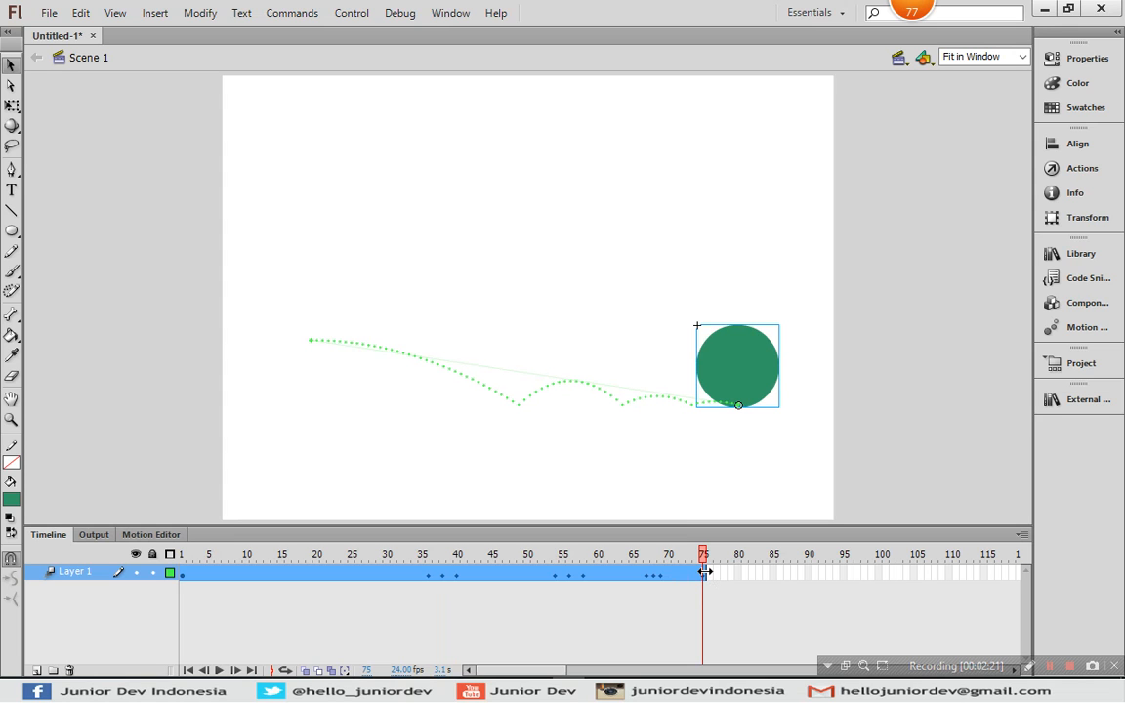
pyautogui.moveTo(706, 573); pyautogui.dragTo(423, 575)
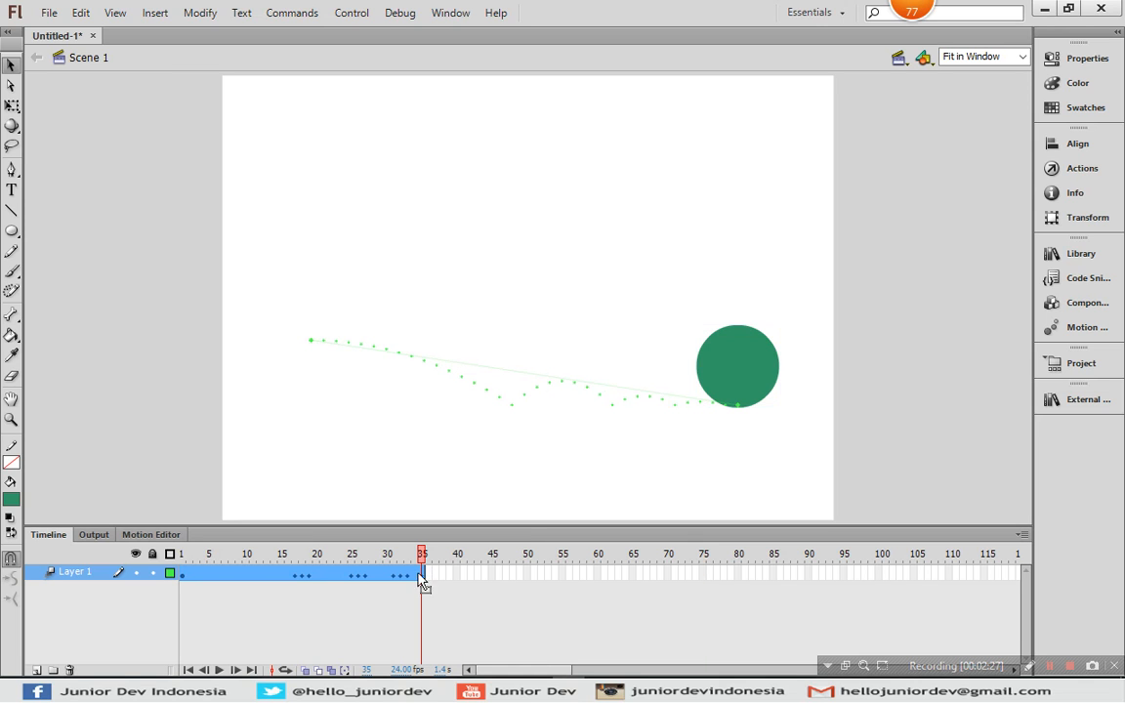
pyautogui.press('Return')
# Move the circle's motion path to the stage's lower-left area, scale it down with Free Transform, and go to frame 13.
pyautogui.click(740, 372)
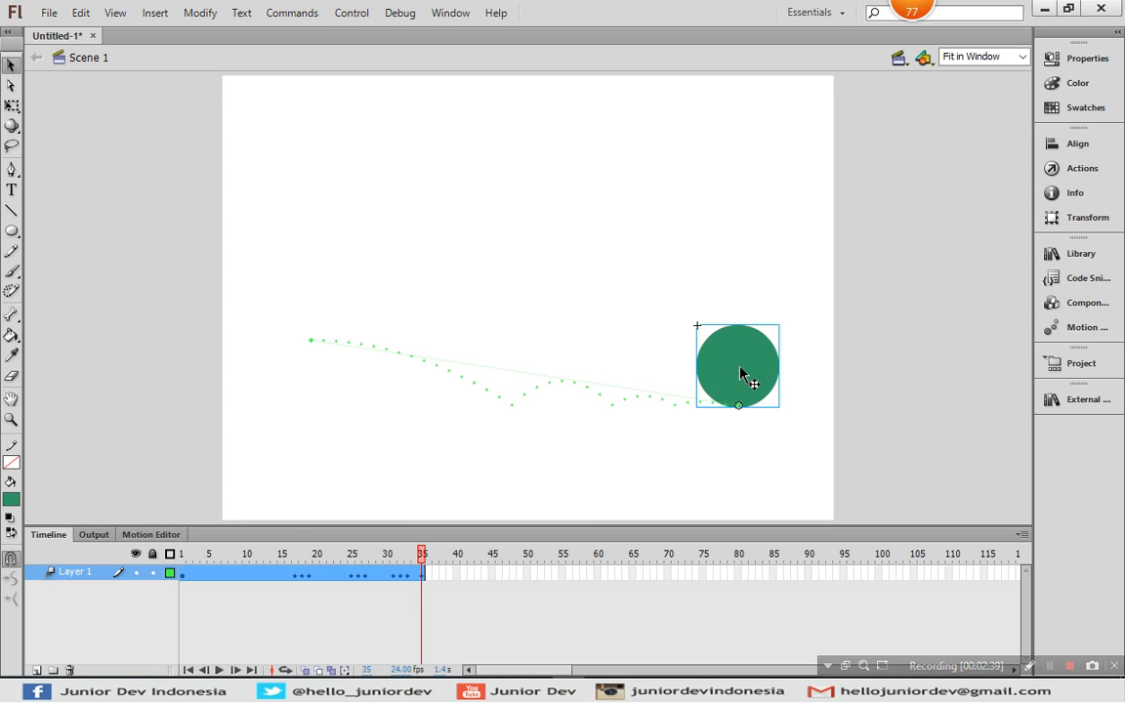
pyautogui.click(310, 345)
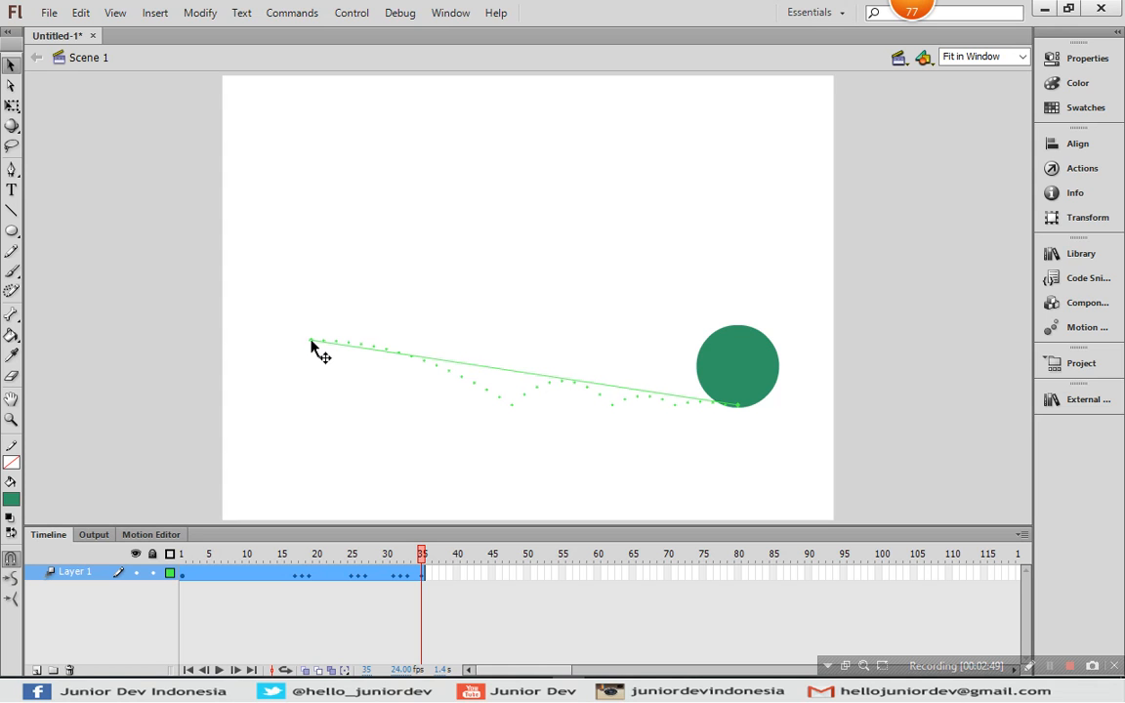
pyautogui.moveTo(312, 344); pyautogui.dragTo(244, 450)
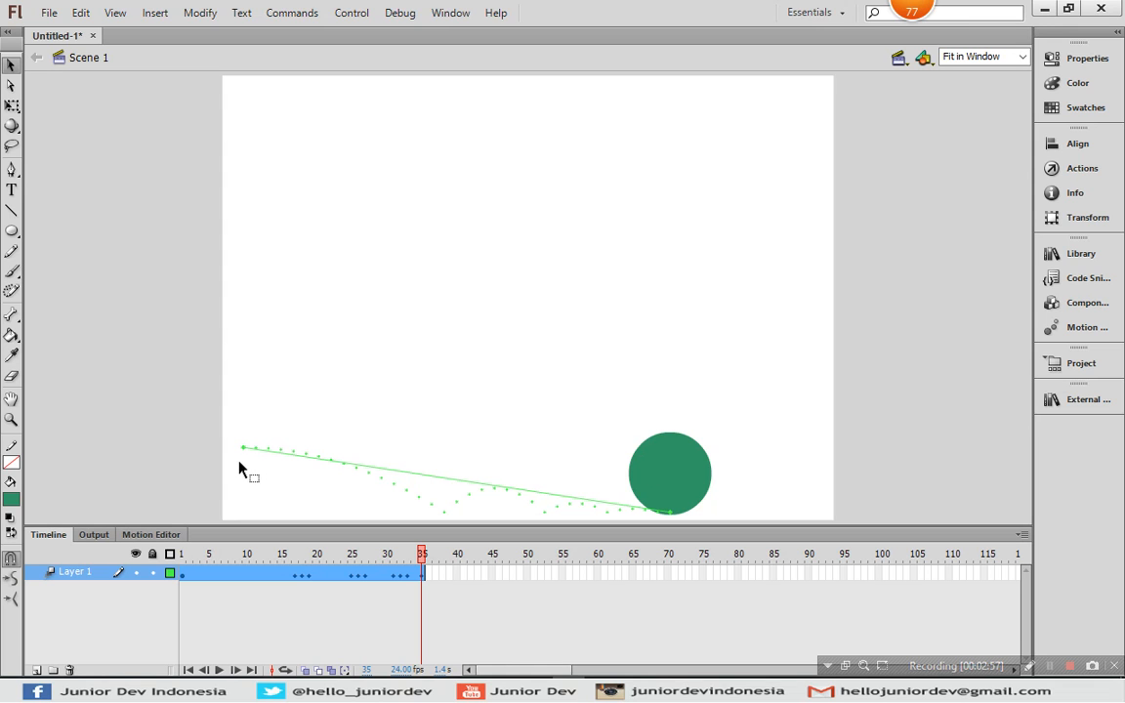
pyautogui.click(244, 450)
pyautogui.click(12, 105)
pyautogui.click(266, 576)
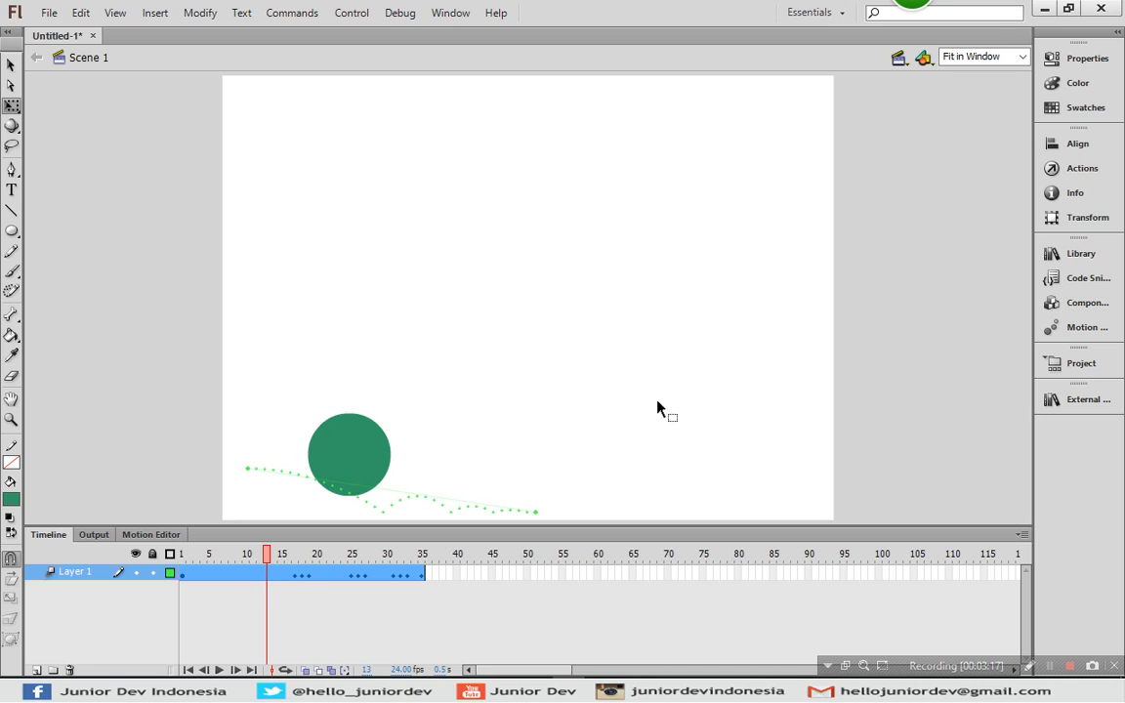
# Try to apply the wave motion preset with no object selected on the stage.
pyautogui.click(1059, 328)
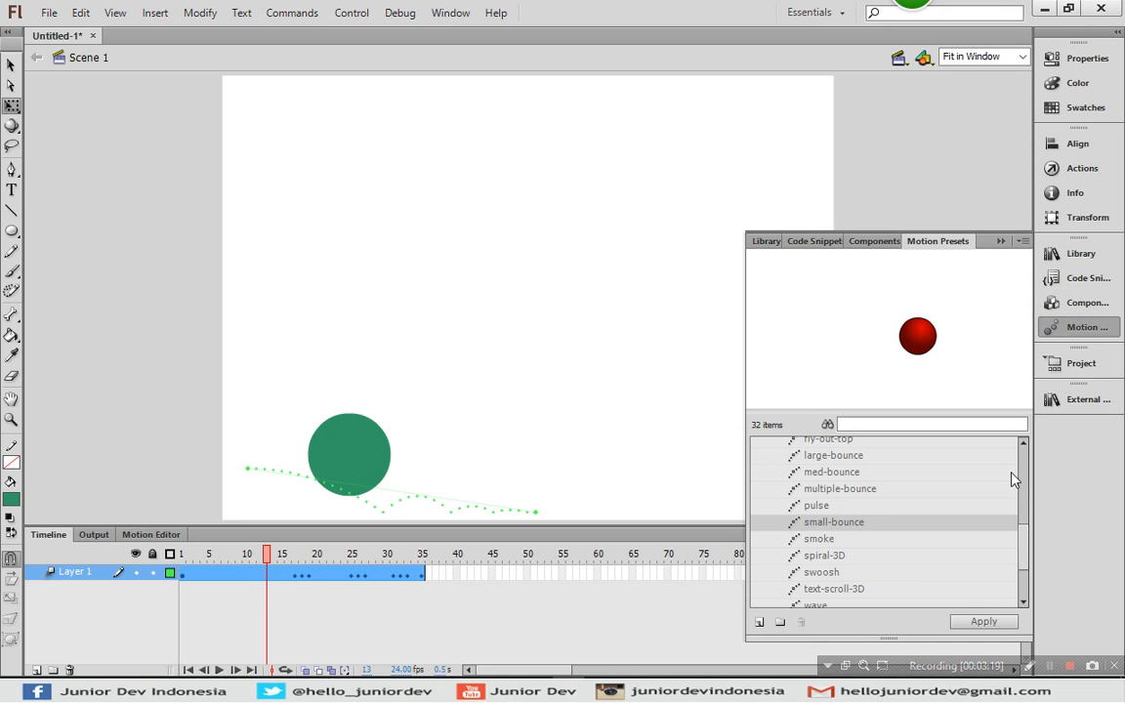
pyautogui.moveTo(1023, 547); pyautogui.dragTo(1023, 564)
pyautogui.click(844, 545)
pyautogui.click(984, 621)
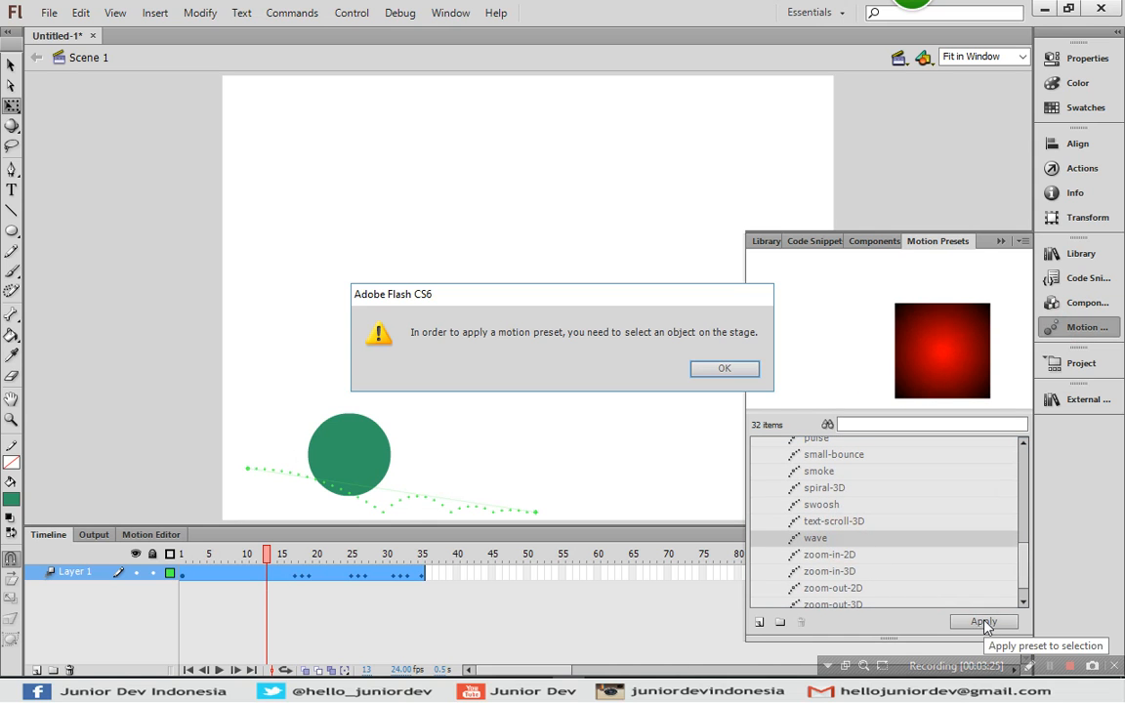
pyautogui.click(730, 368)
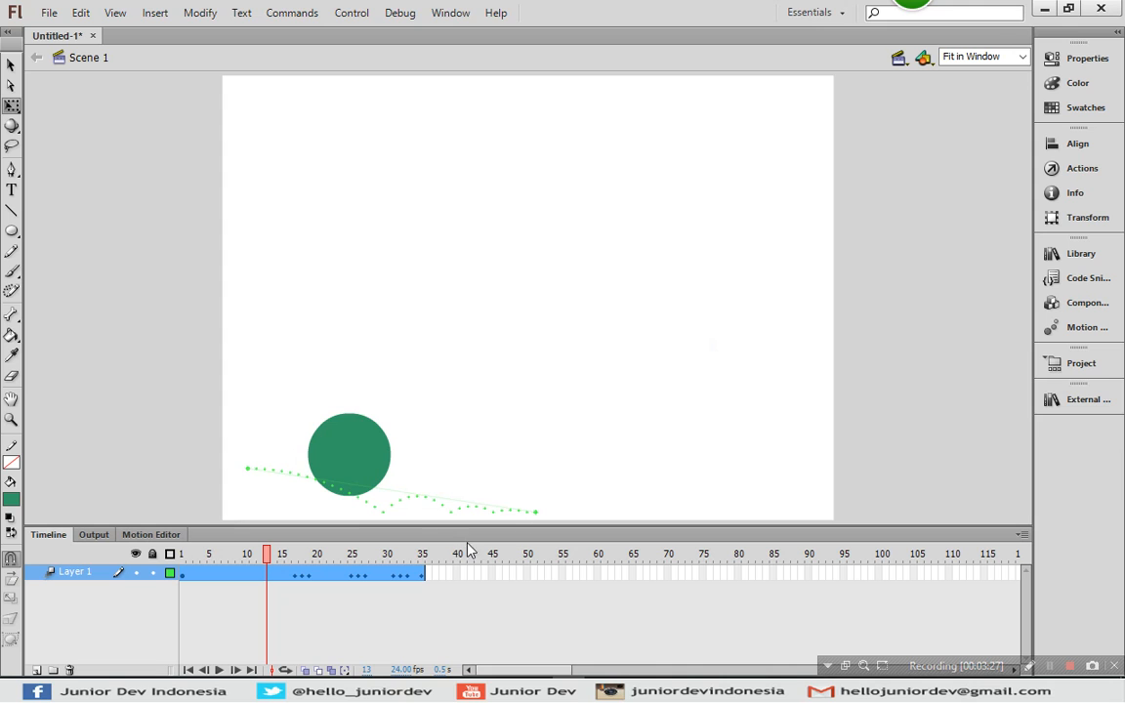
# Apply the wave motion preset to the circle, replacing its current motion object.
pyautogui.click(356, 447)
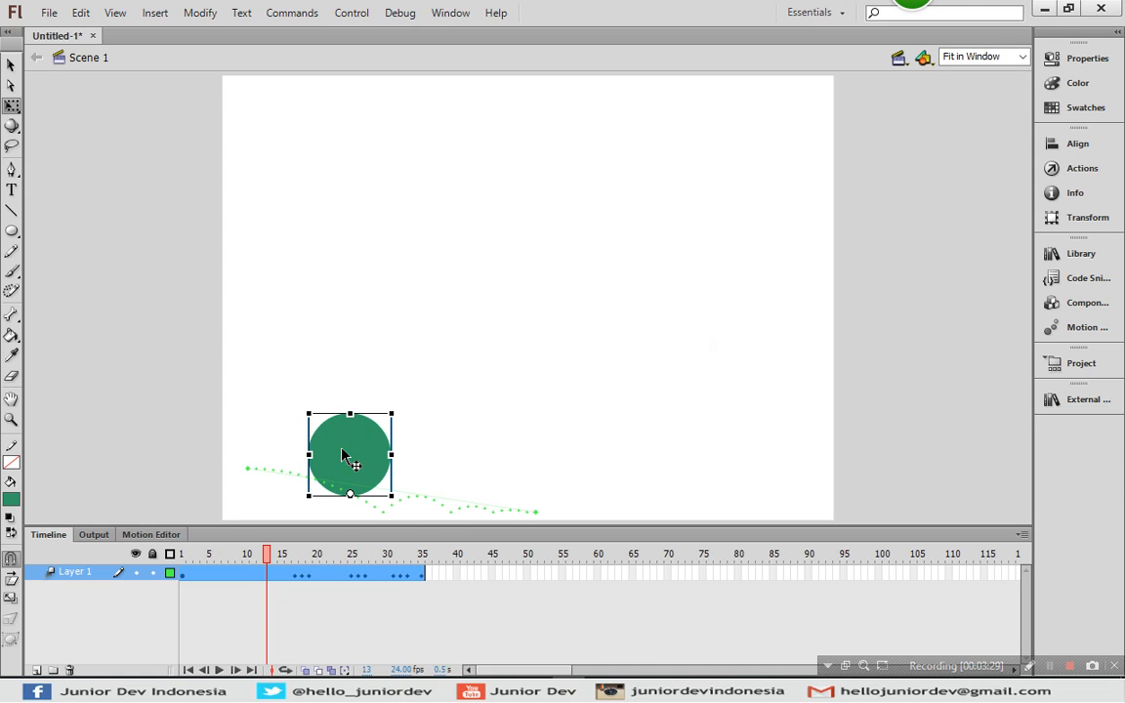
pyautogui.click(1105, 328)
pyautogui.click(822, 537)
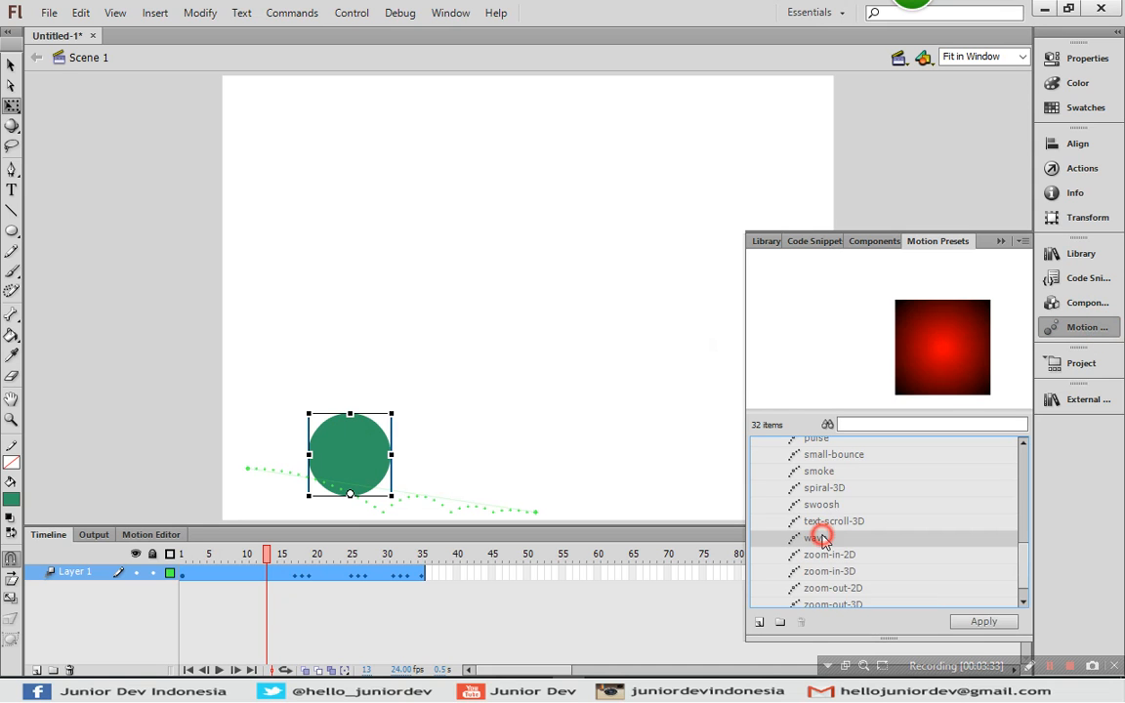
pyautogui.click(981, 622)
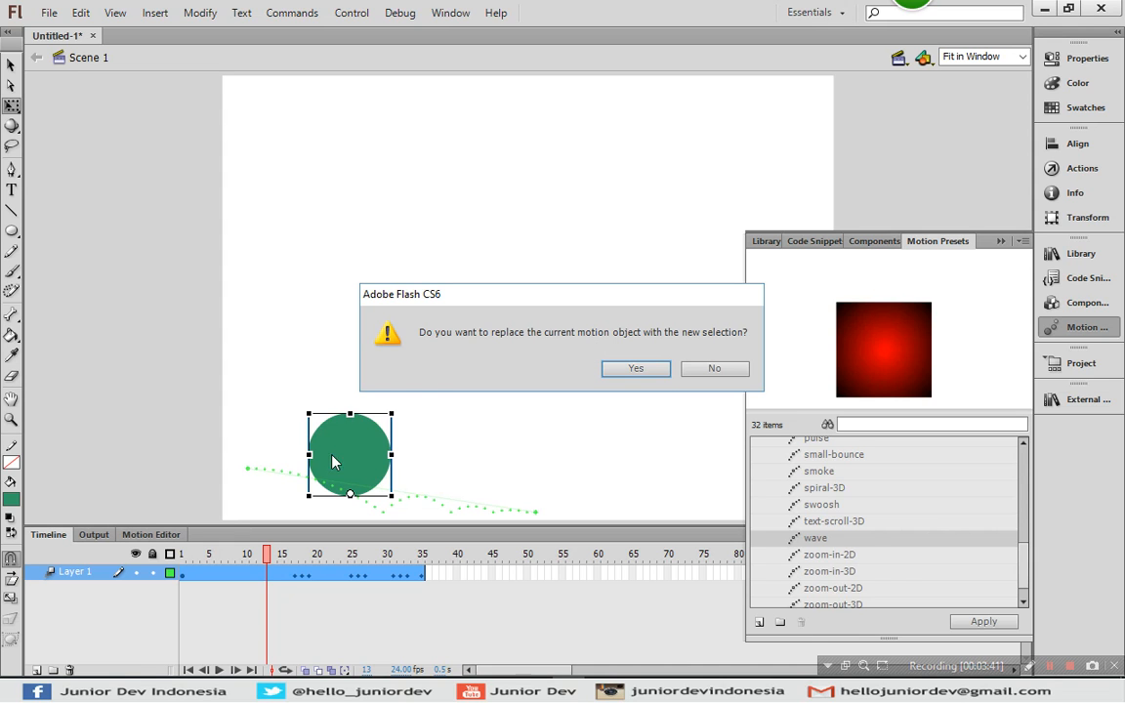
pyautogui.click(633, 368)
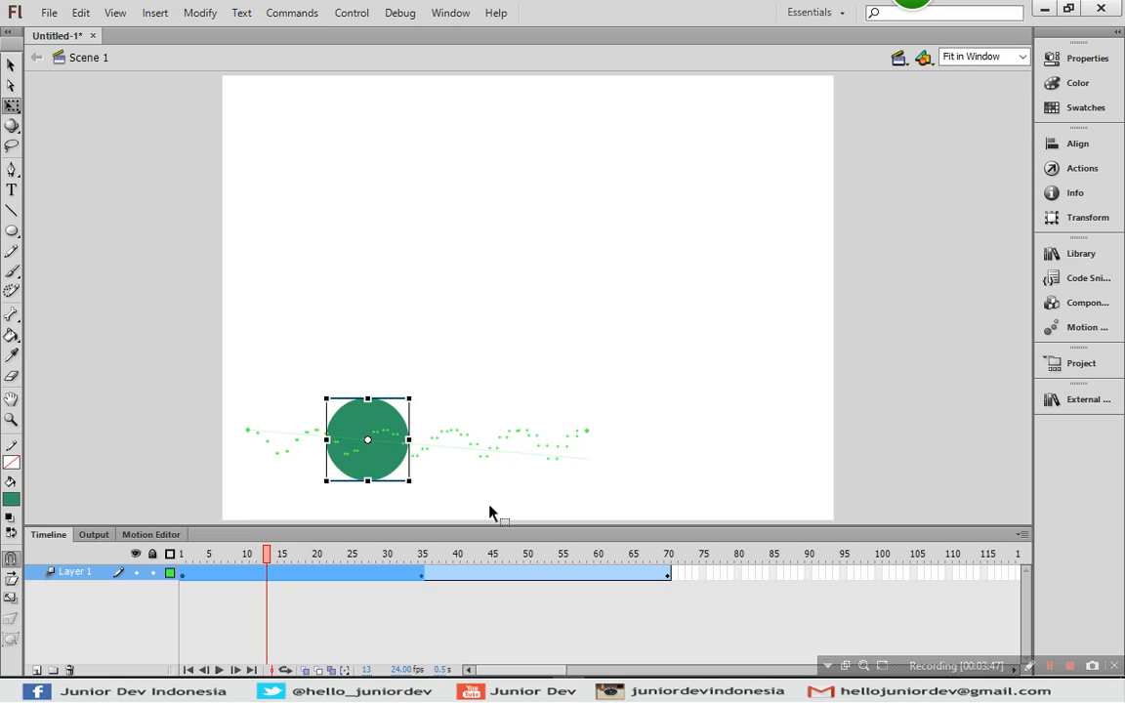
# Play the wave animation, then shorten its tween to end at frame 50 and replay it.
pyautogui.press('Return')
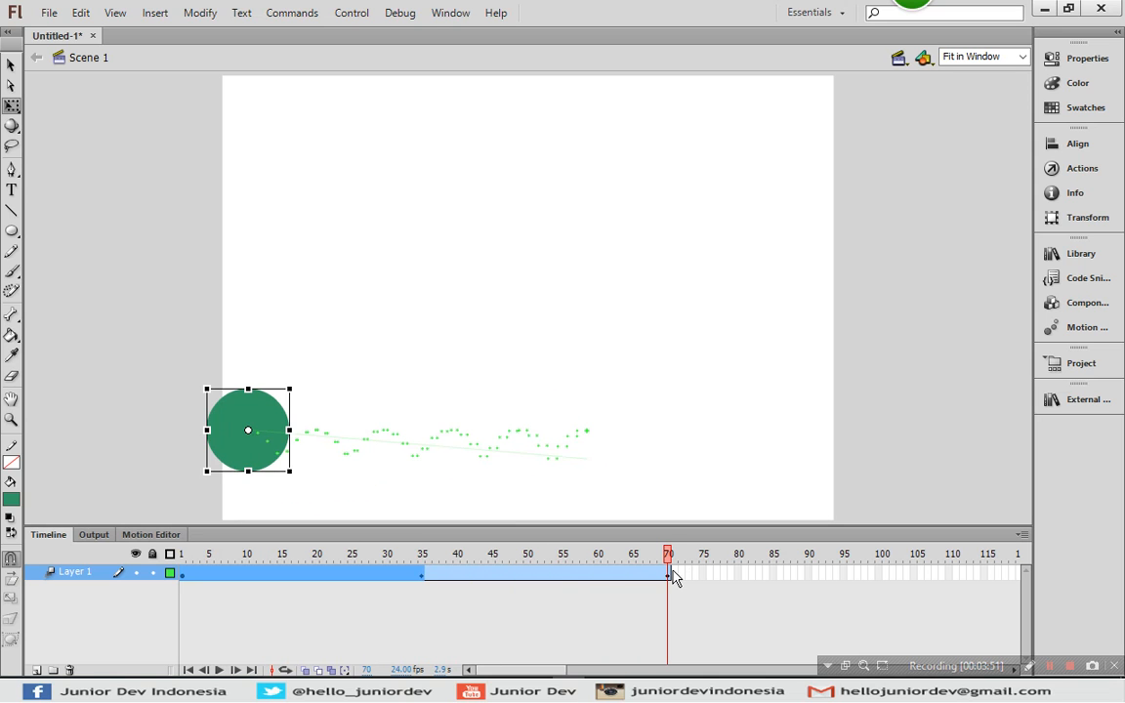
pyautogui.moveTo(669, 573); pyautogui.dragTo(527, 574)
pyautogui.press('Return')
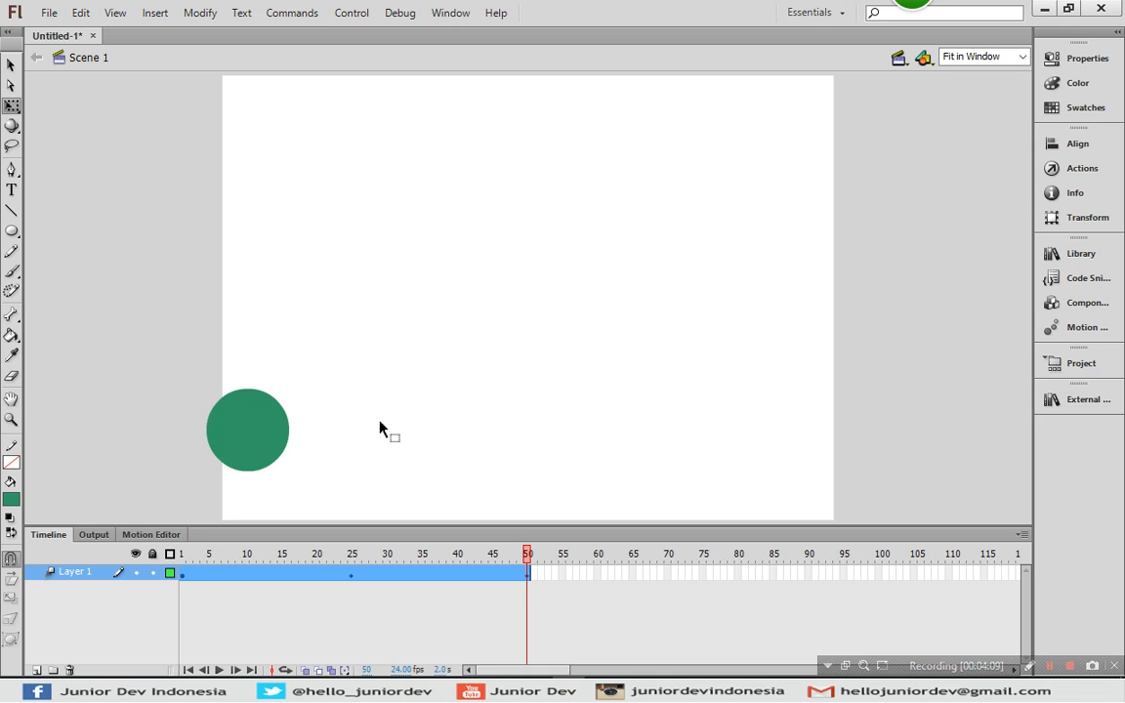
pyautogui.click(1079, 327)
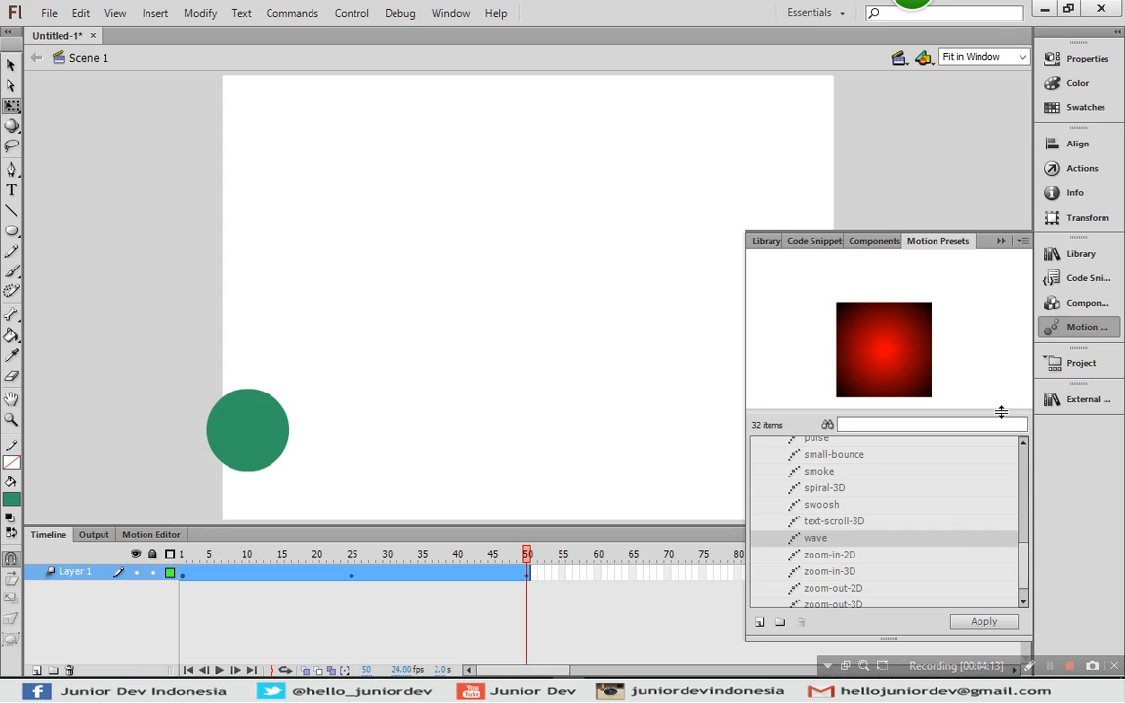
pyautogui.click(1023, 576)
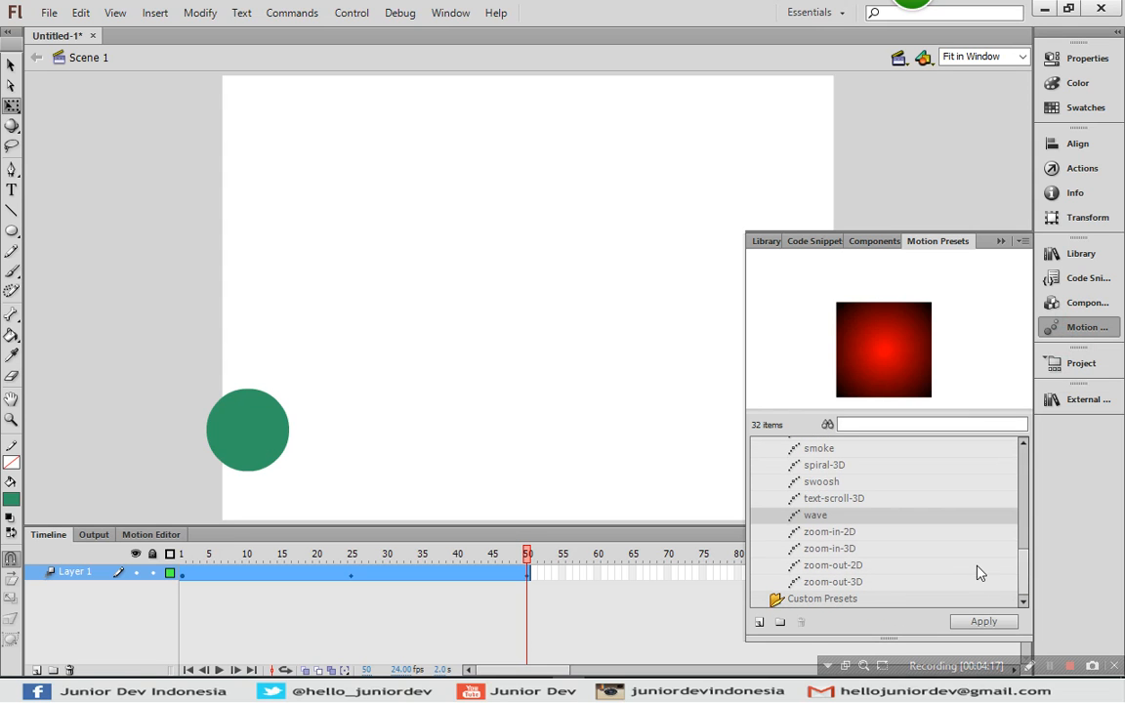
pyautogui.moveTo(1023, 578)
pyautogui.mouseDown()
pyautogui.moveTo(1025, 467)
pyautogui.moveTo(1022, 586)
pyautogui.mouseUp()
pyautogui.moveTo(263, 375); pyautogui.dragTo(876, 593)
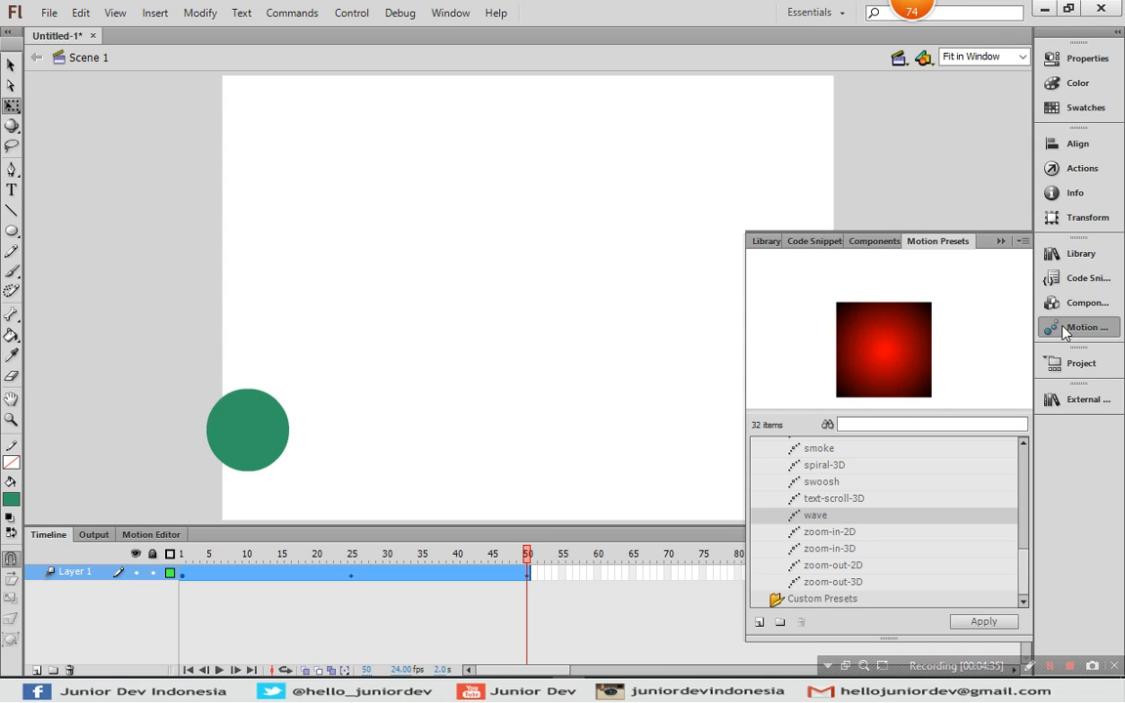
pyautogui.click(319, 106)
pyautogui.click(50, 15)
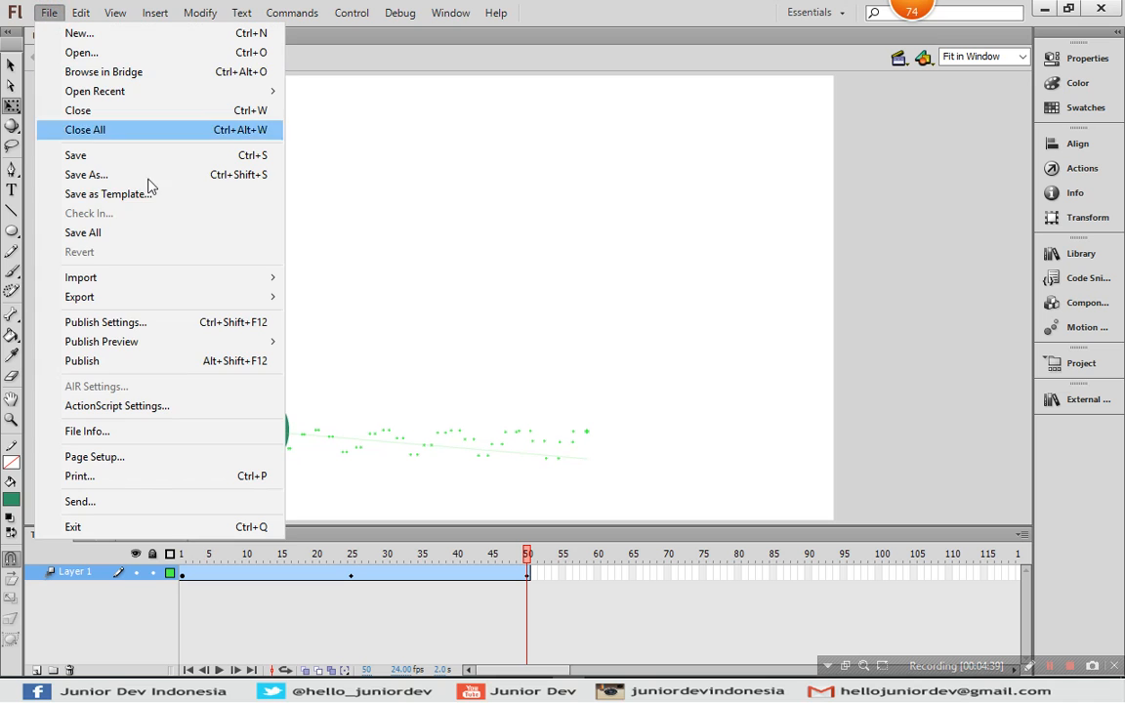
pyautogui.moveTo(273, 278)
pyautogui.click(447, 169)
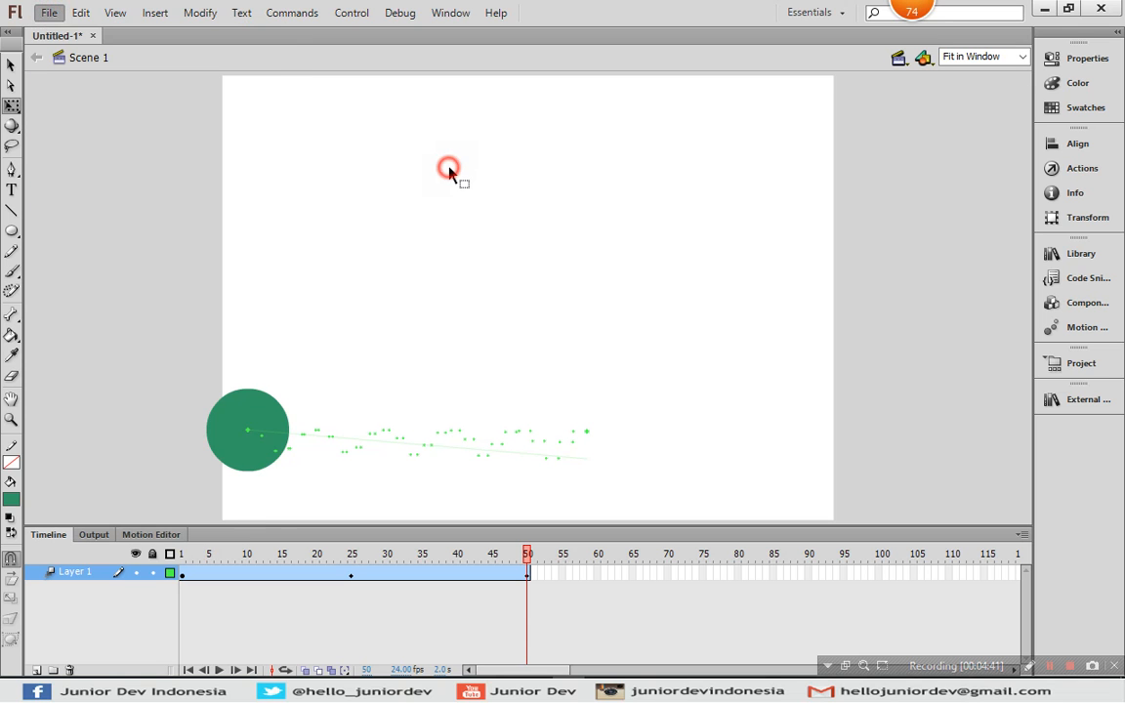
# Add a new layer above Layer 1 and import all eight images from the icon folder into the library.
pyautogui.click(38, 667)
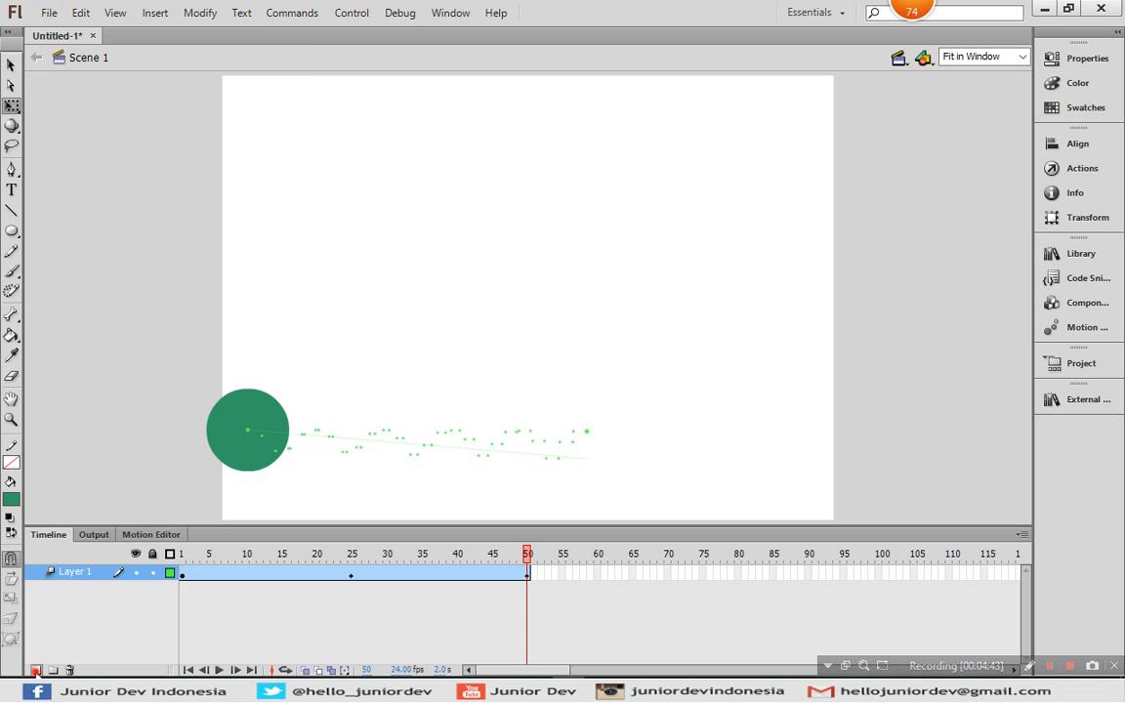
pyautogui.click(186, 571)
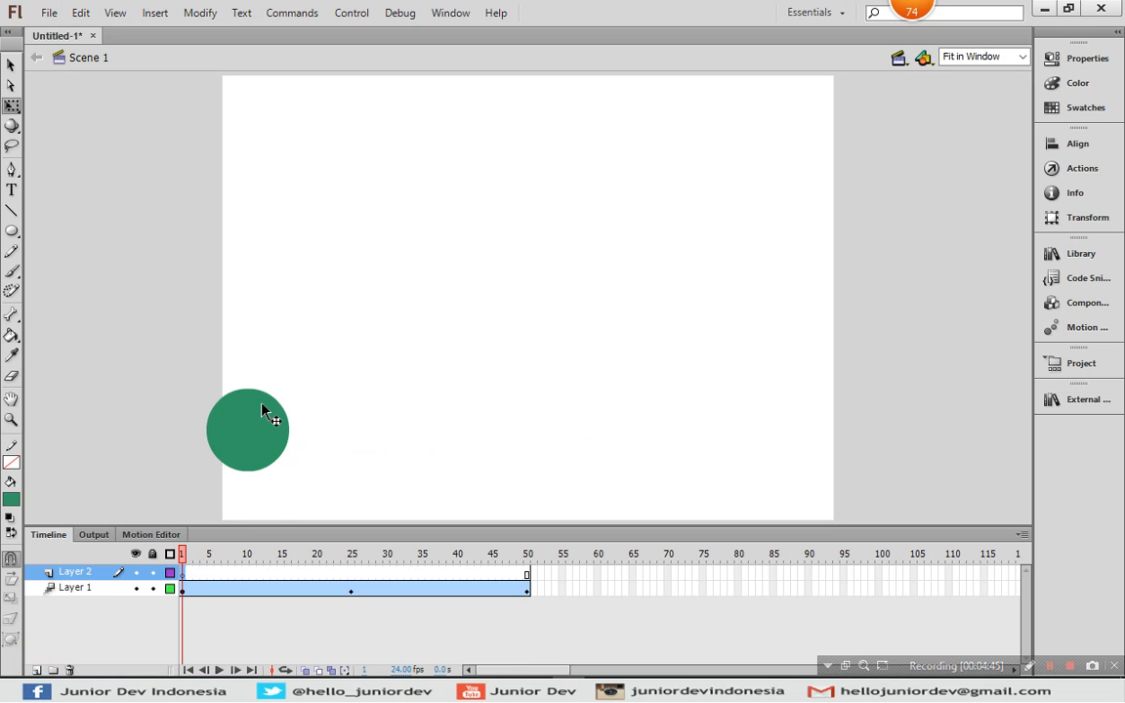
pyautogui.click(47, 13)
pyautogui.moveTo(204, 278)
pyautogui.click(347, 297)
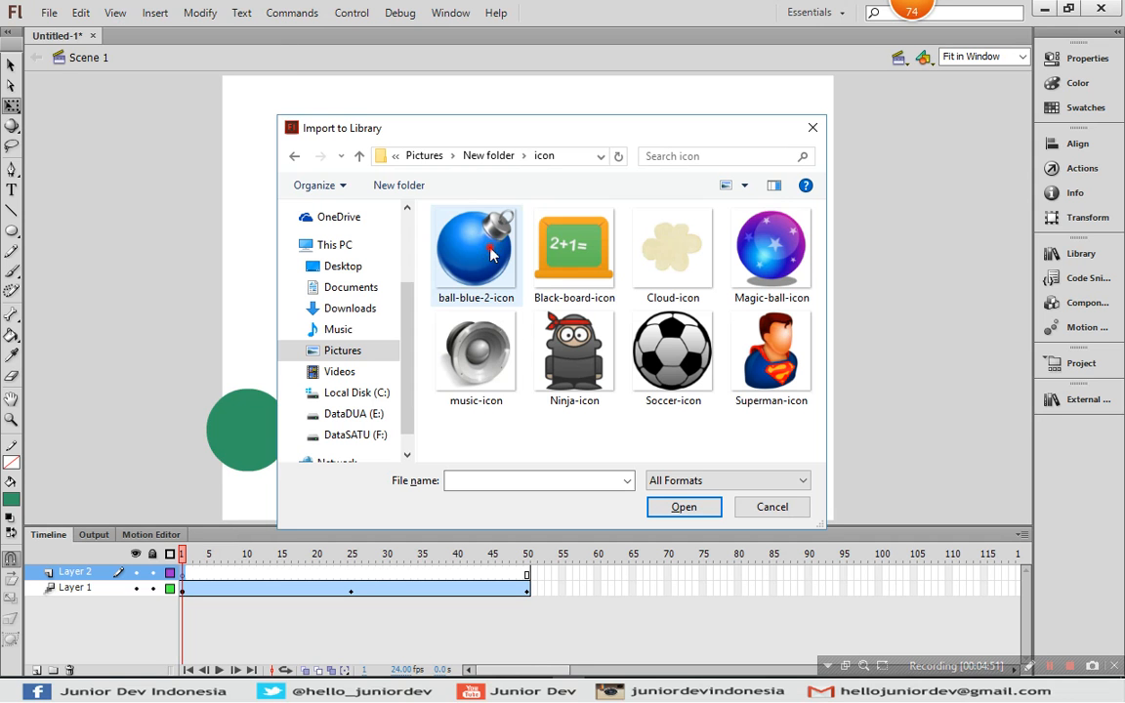
pyautogui.click(486, 337)
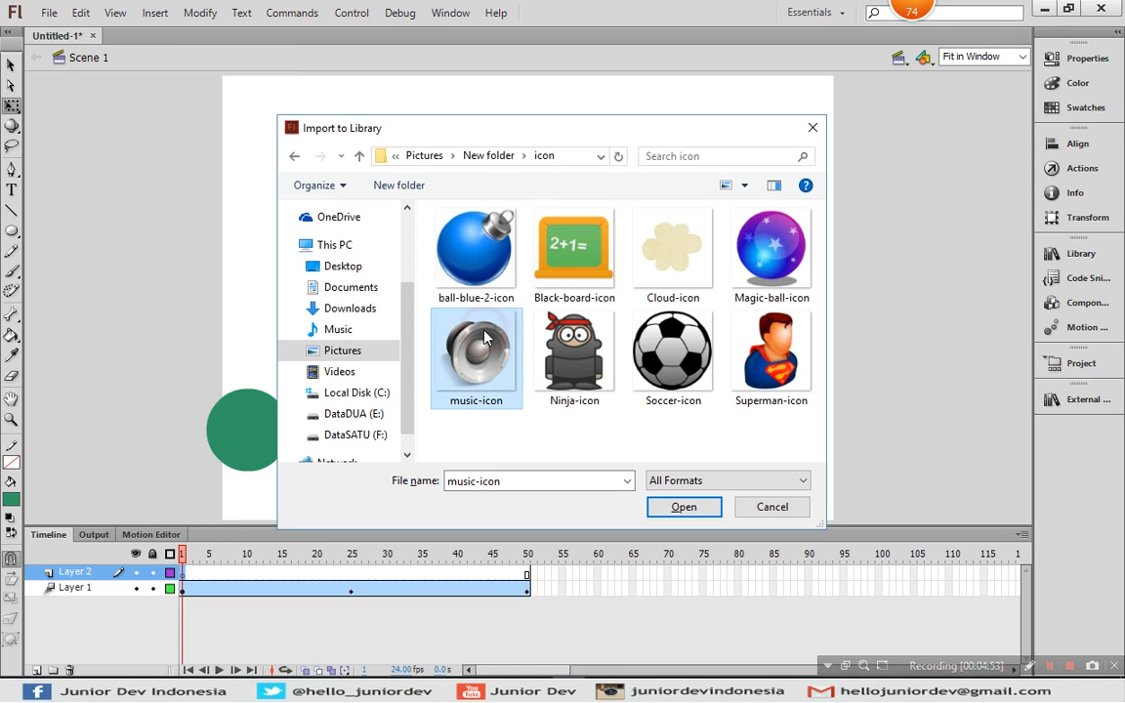
pyautogui.hotkey('ctrl', 'a')
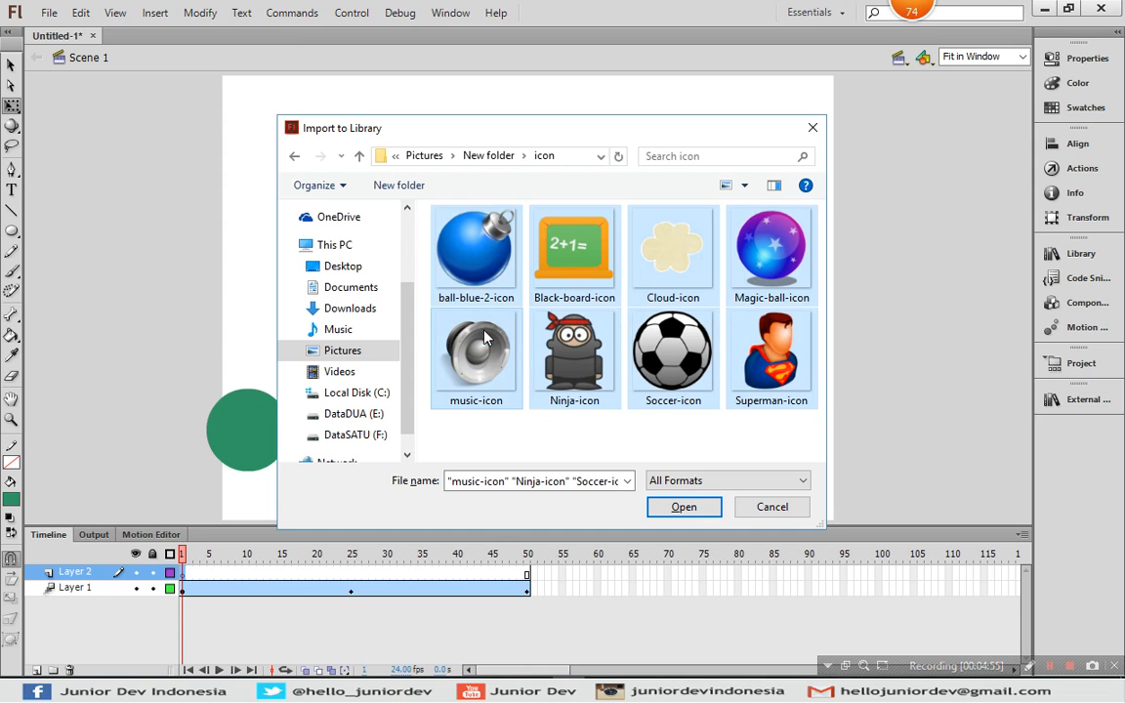
pyautogui.click(664, 505)
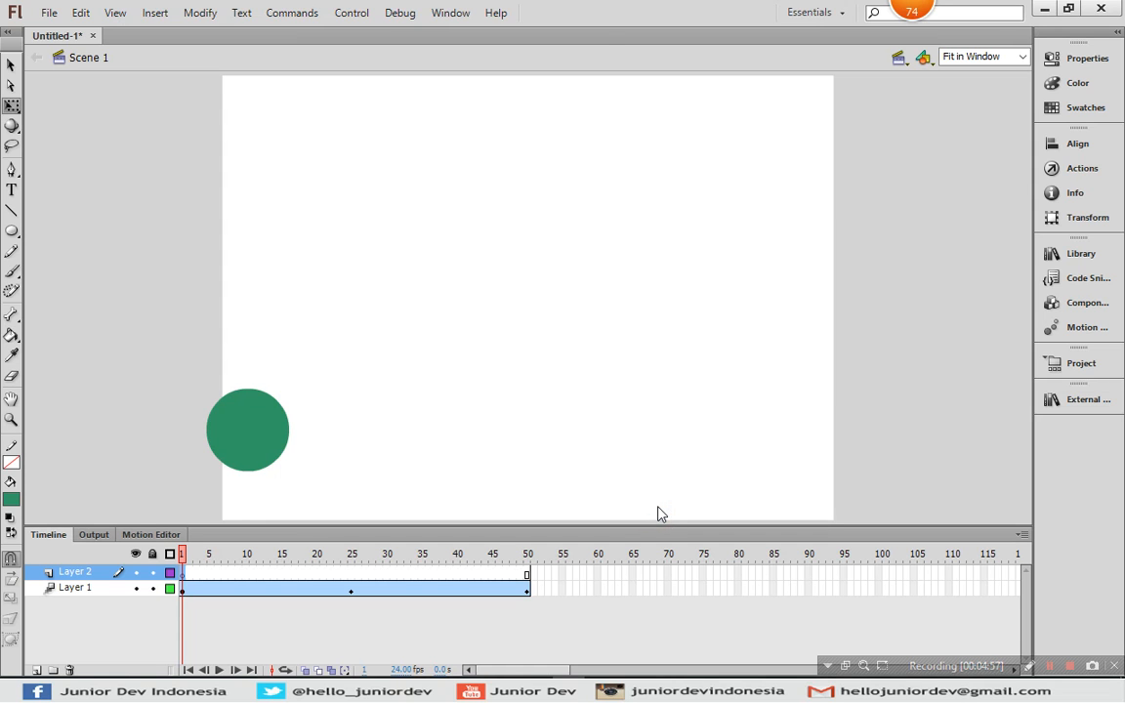
# Place Magic-ball-icon.png from the library in the stage's upper-left area on Layer 2 and scale it down to about half size.
pyautogui.click(1080, 253)
pyautogui.click(822, 444)
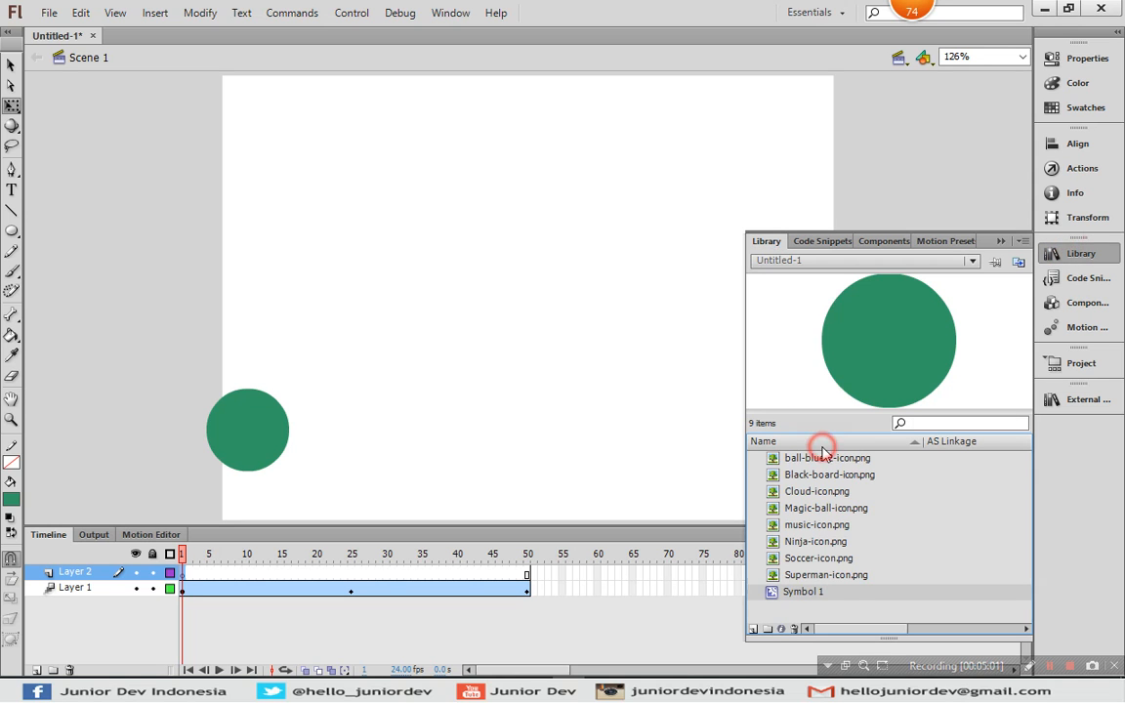
pyautogui.click(796, 474)
pyautogui.click(794, 491)
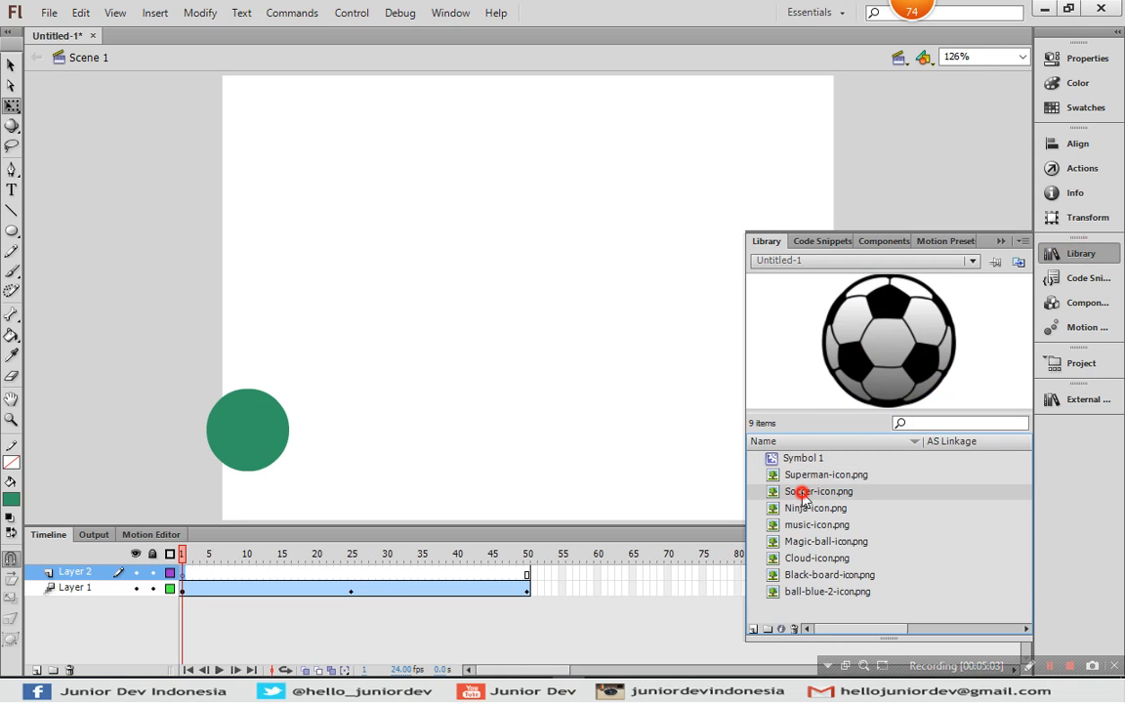
pyautogui.click(794, 508)
pyautogui.click(801, 542)
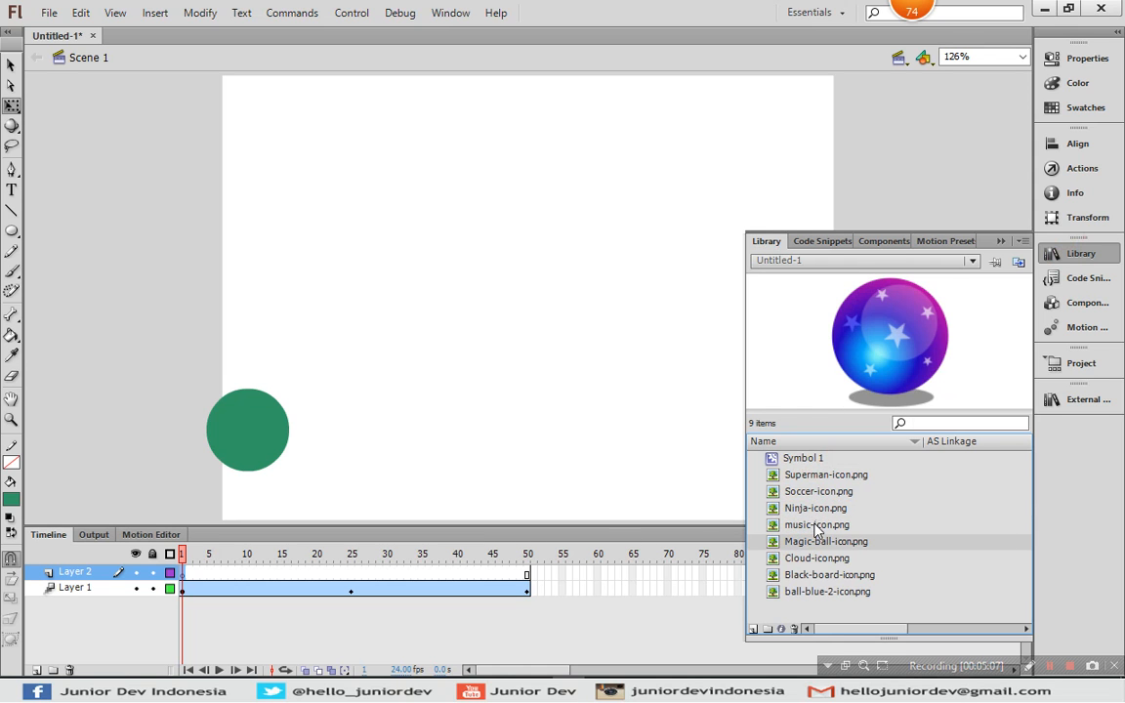
pyautogui.moveTo(811, 541); pyautogui.dragTo(308, 171)
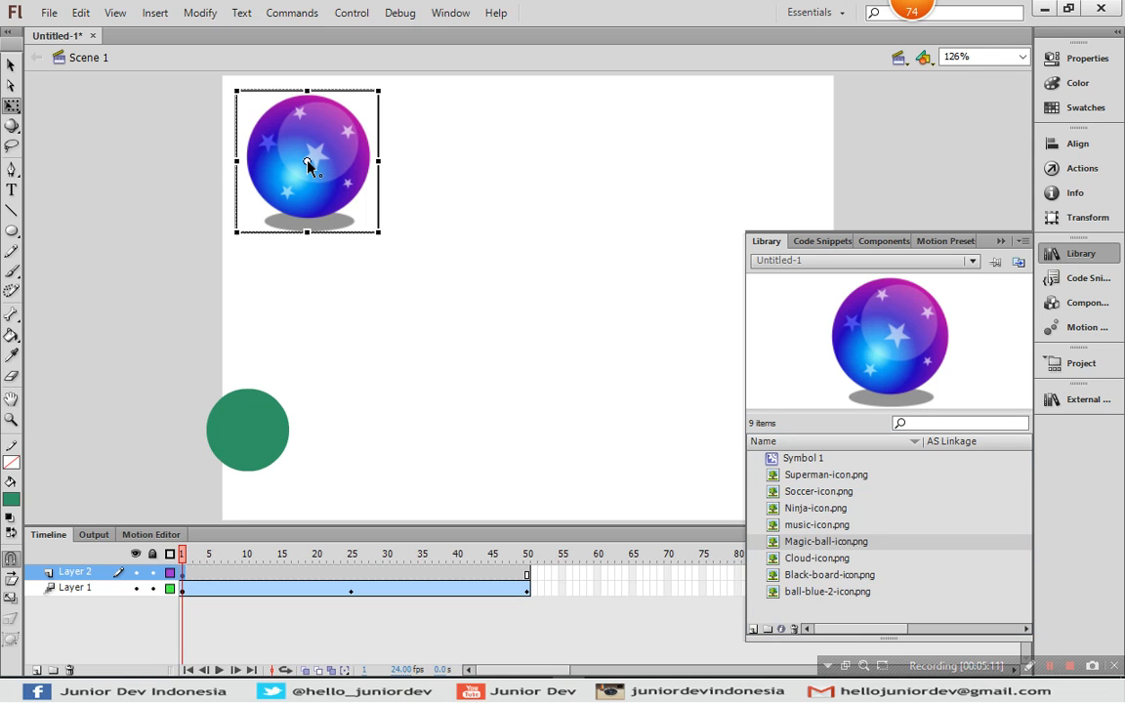
pyautogui.moveTo(237, 88); pyautogui.dragTo(269, 124)
# Apply the multiple-bounce motion preset to the magic ball, converting it to a symbol, and go to frame 75.
pyautogui.click(1081, 327)
pyautogui.scroll(-5, 884, 517)
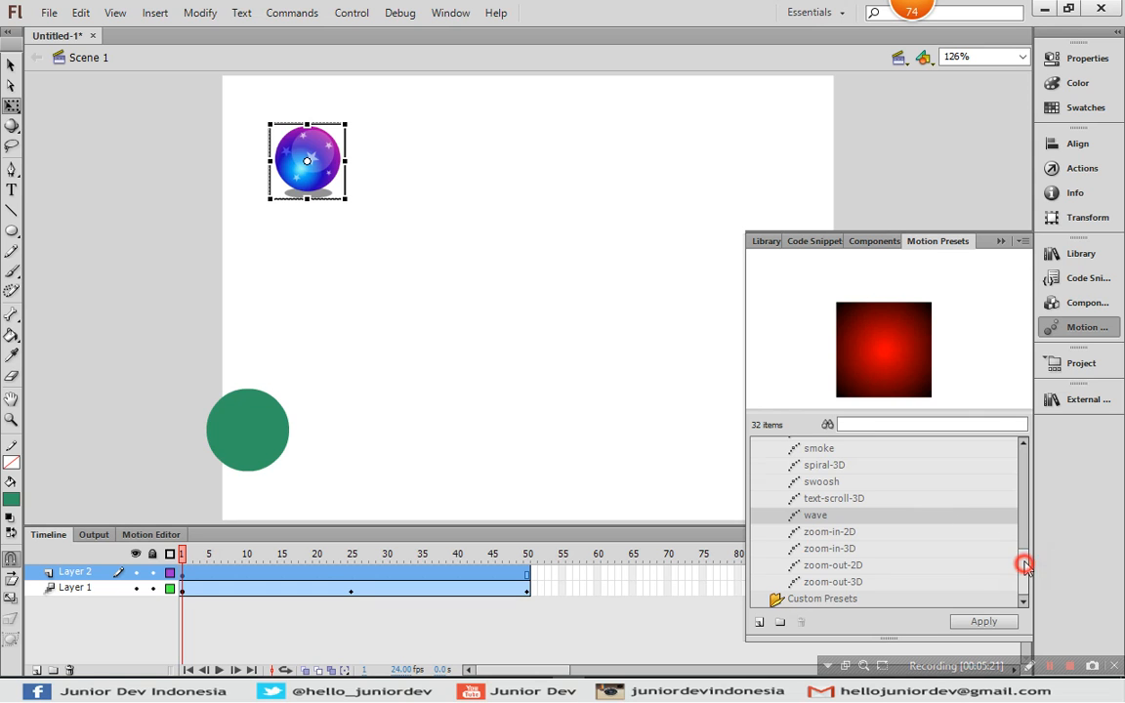
pyautogui.scroll(3, 1025, 552)
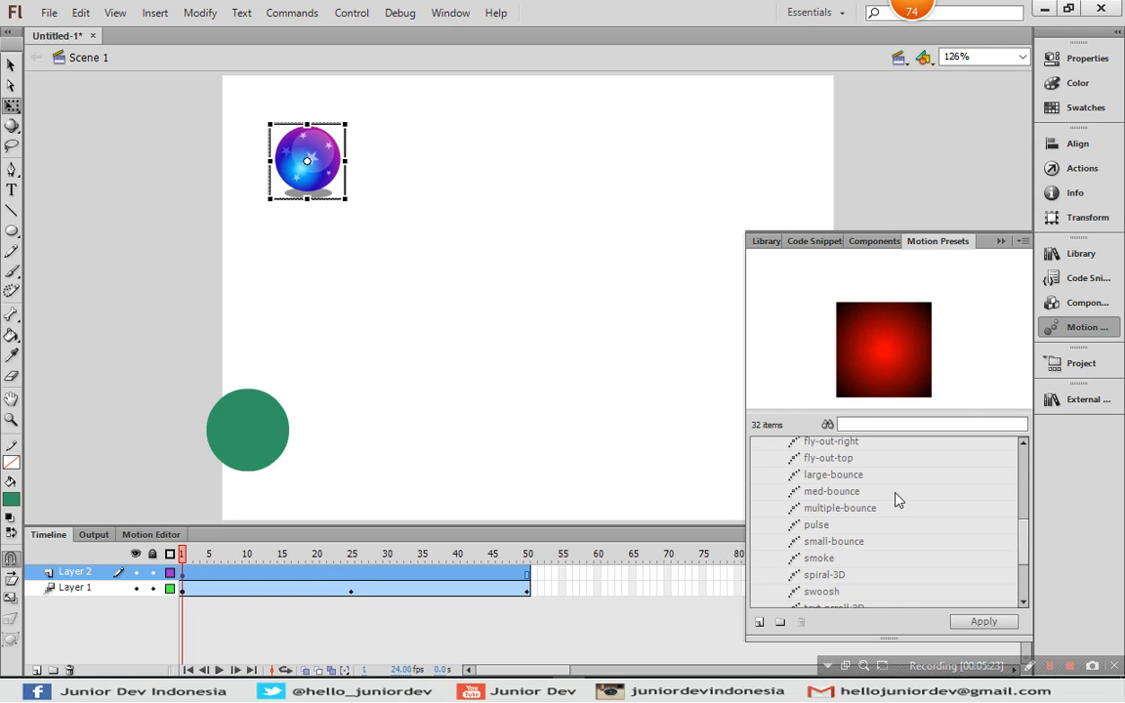
pyautogui.click(858, 509)
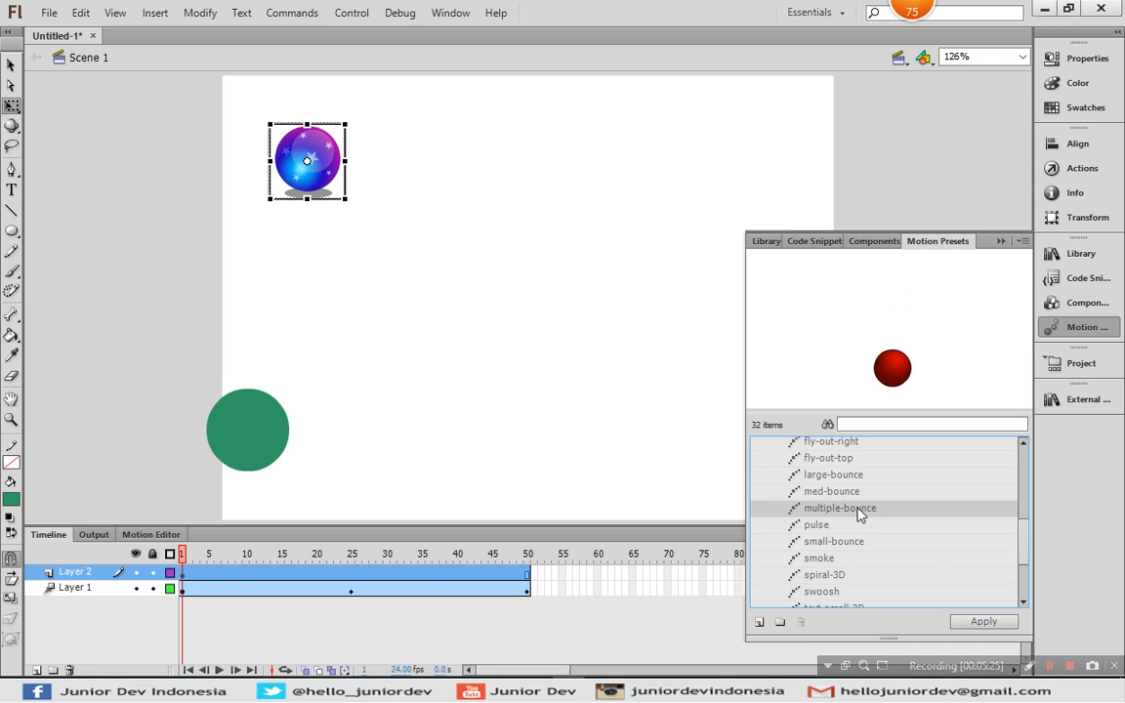
pyautogui.click(996, 623)
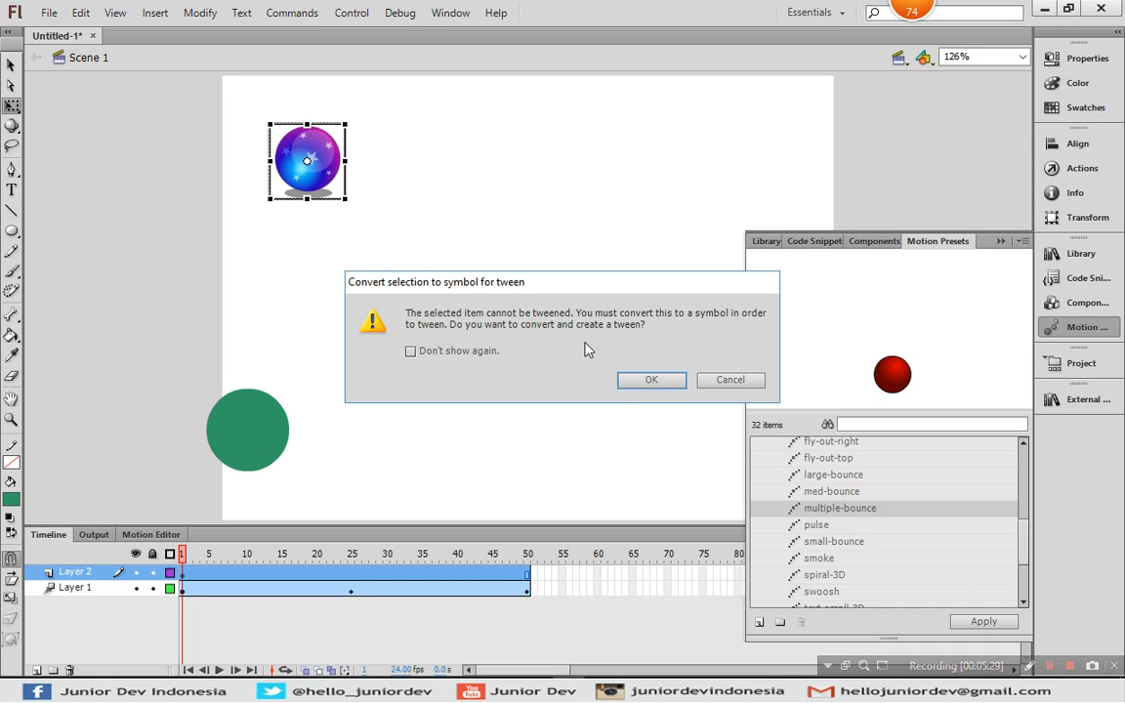
pyautogui.click(651, 383)
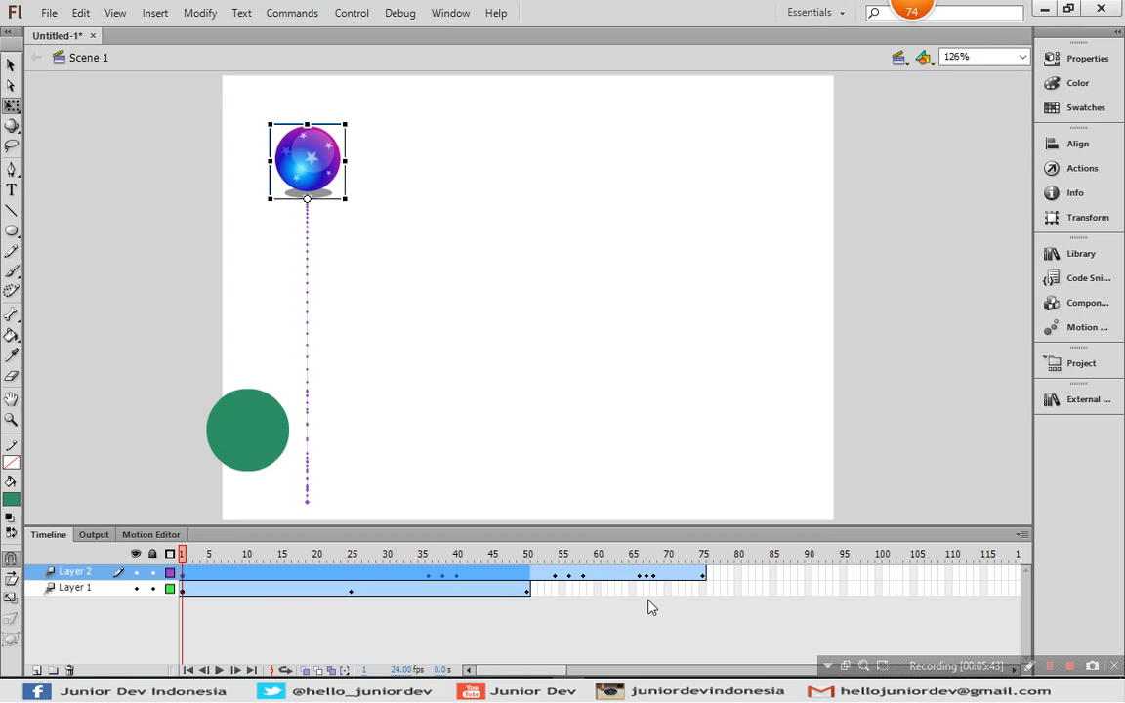
pyautogui.click(702, 575)
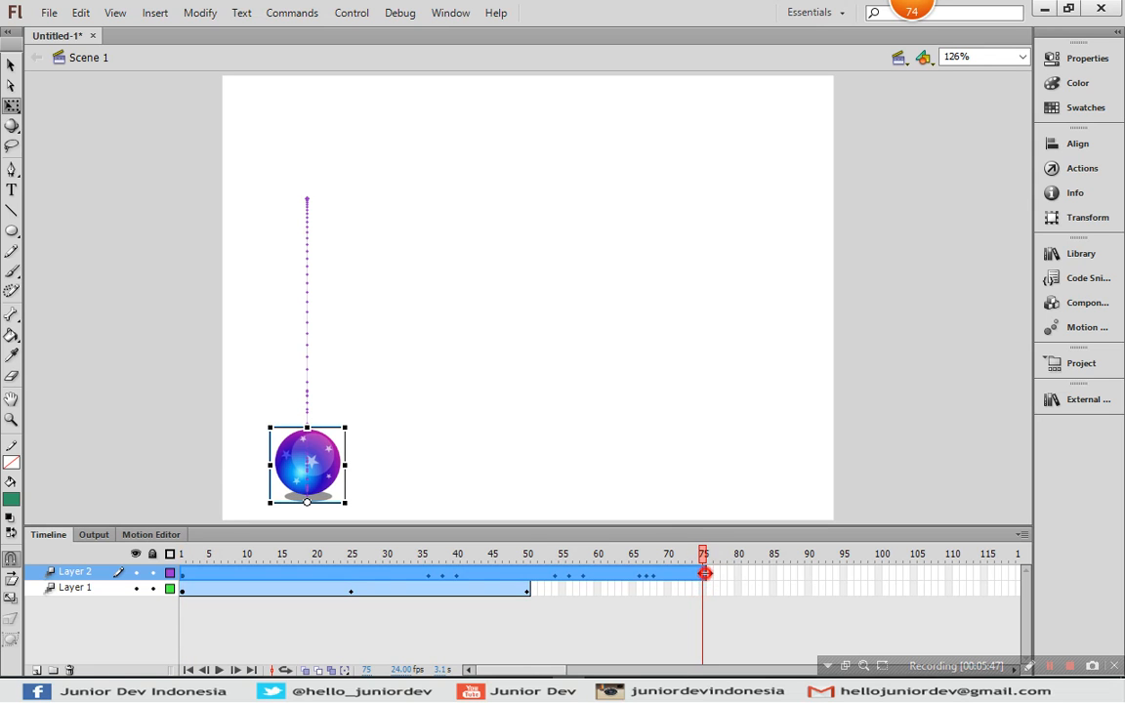
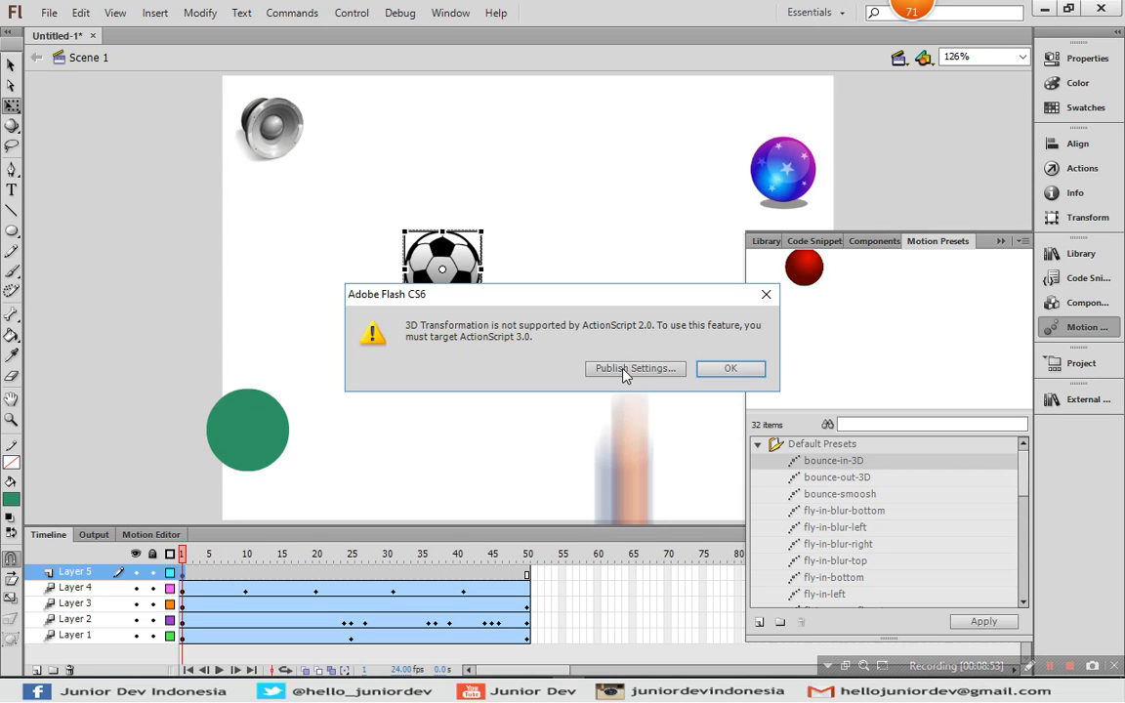
# Set the publish script to ActionScript 3.0 and apply the bounce-in-3D preset to the soccer ball, converting it to a movie clip.
pyautogui.press('Return')
pyautogui.hotkey('ctrl', 'shift', 'F12')
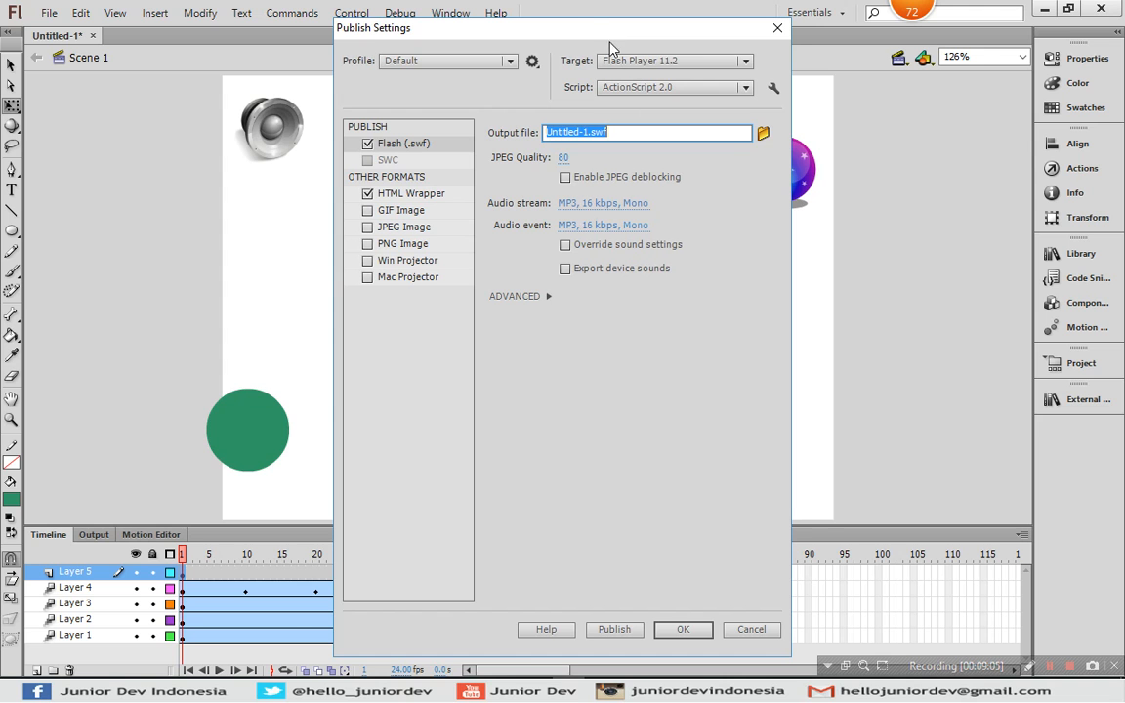
pyautogui.moveTo(588, 29); pyautogui.dragTo(566, 35)
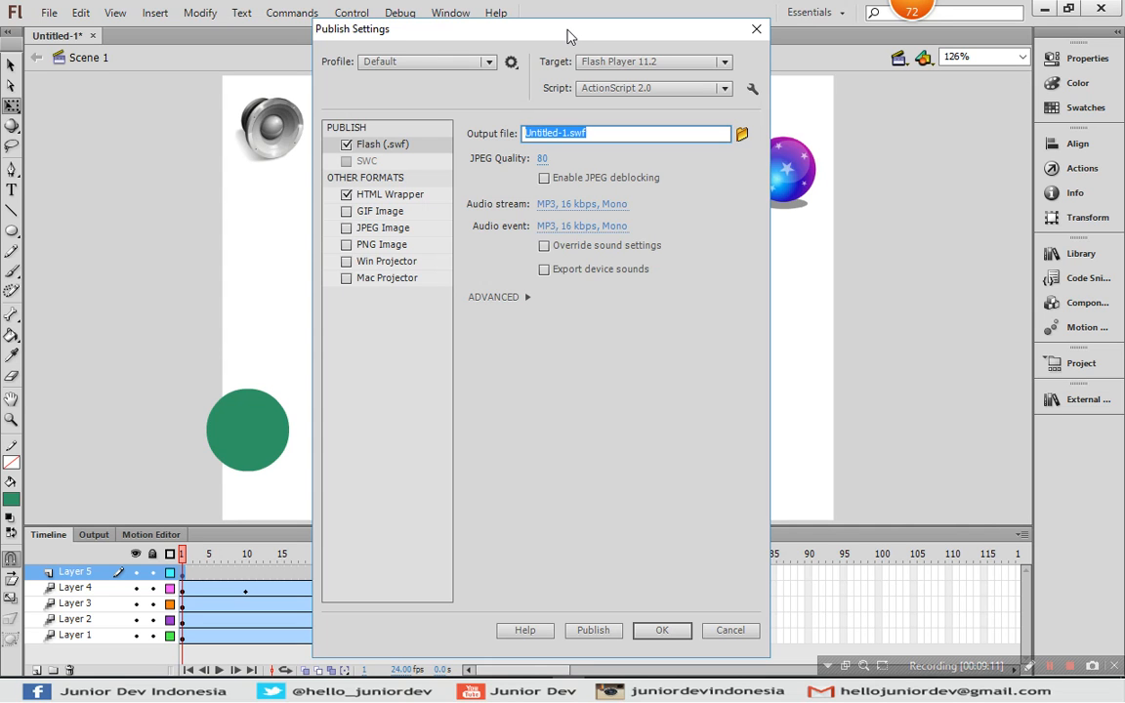
pyautogui.click(612, 90)
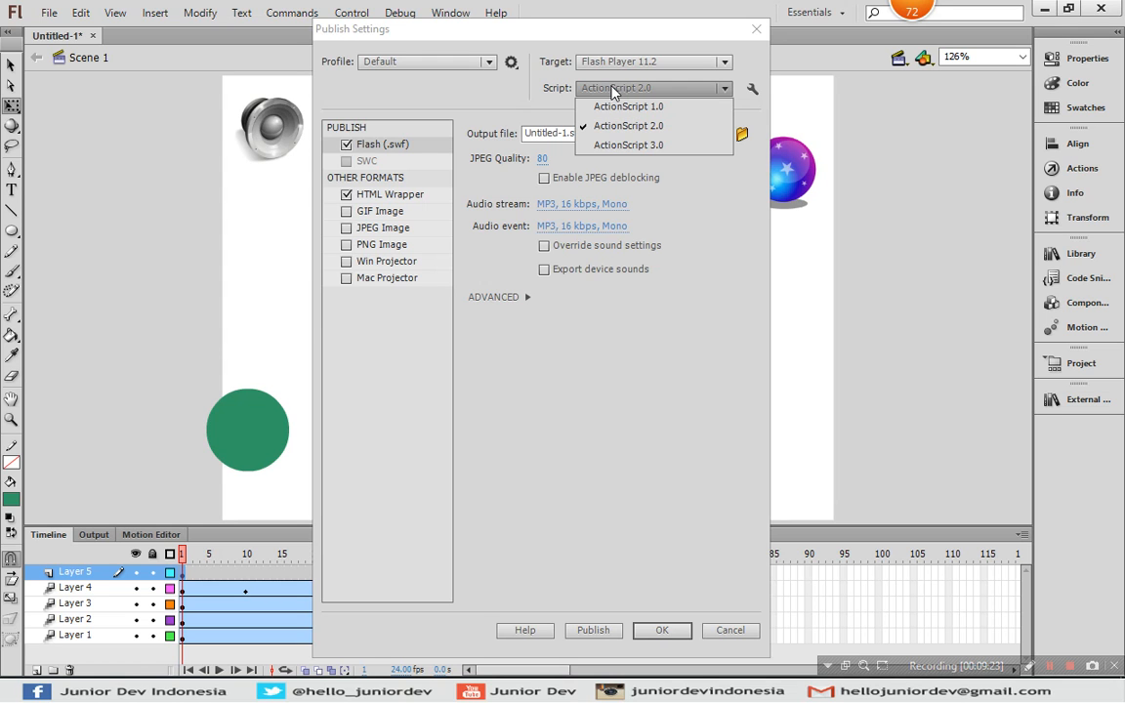
pyautogui.click(599, 146)
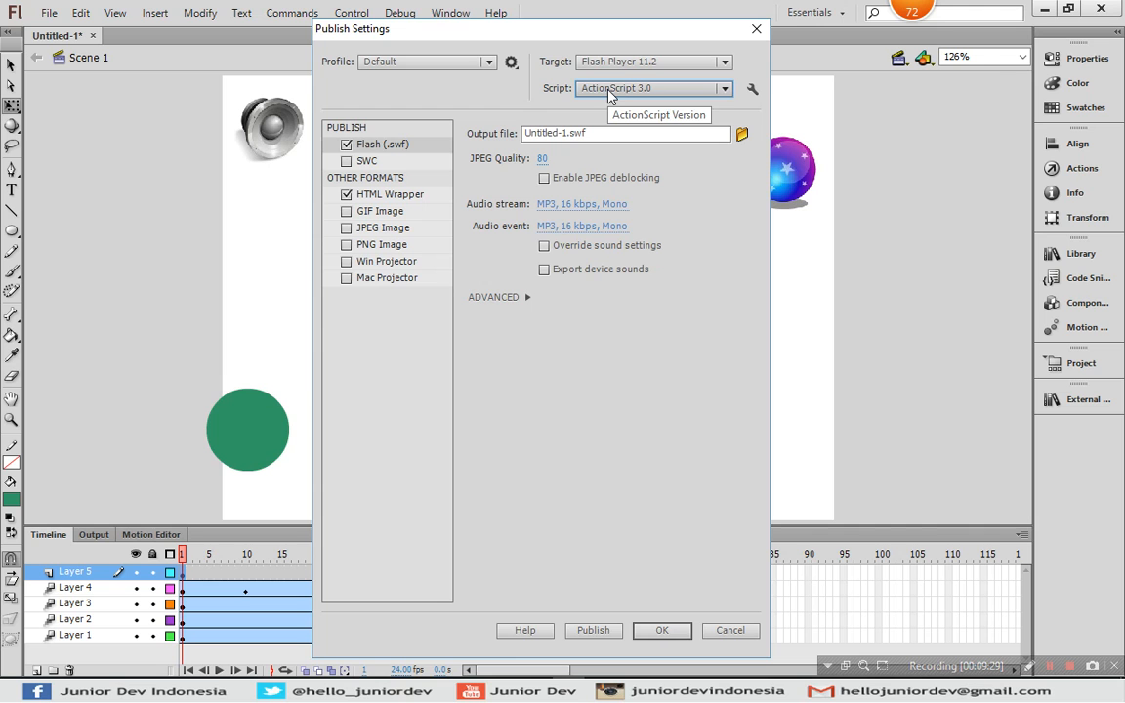
pyautogui.click(664, 631)
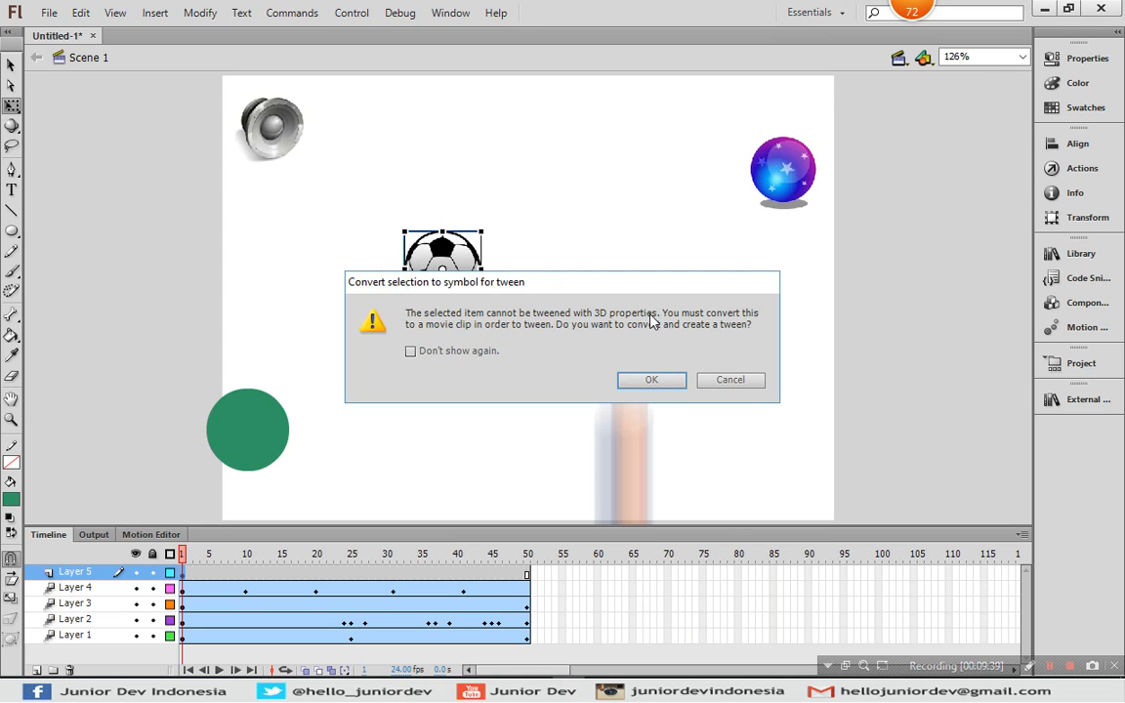
pyautogui.click(652, 380)
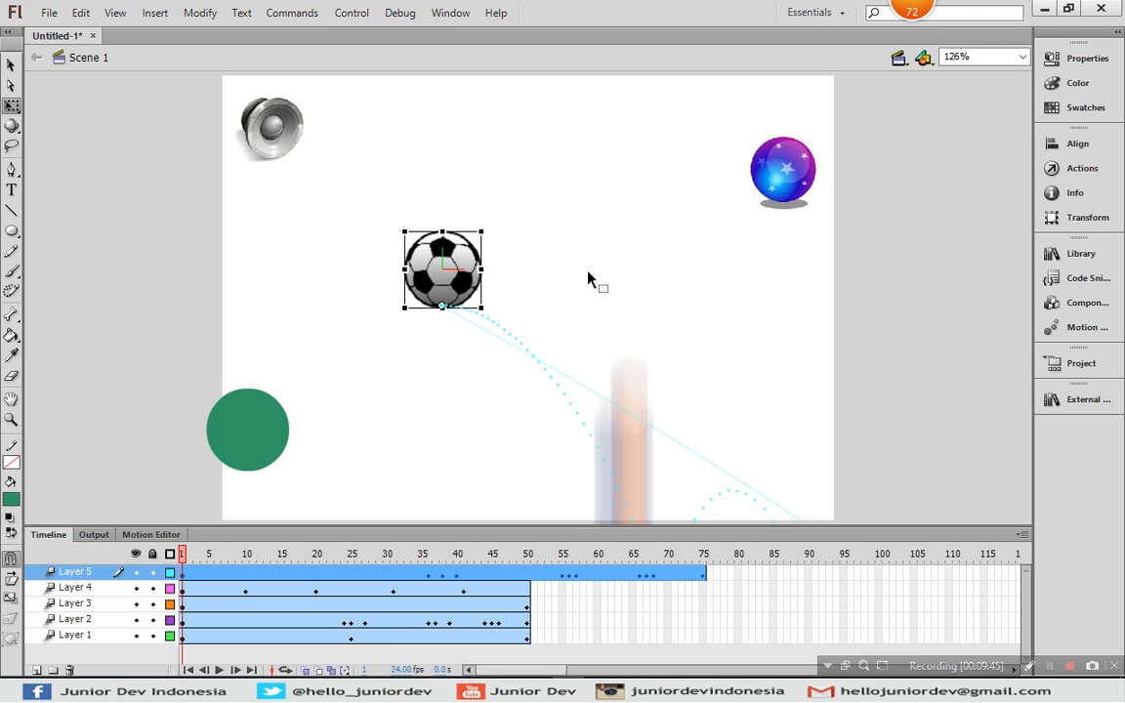
# Scale down the soccer ball's motion path and move it so the ball starts near the middle of the stage.
pyautogui.click(1022, 56)
pyautogui.click(976, 96)
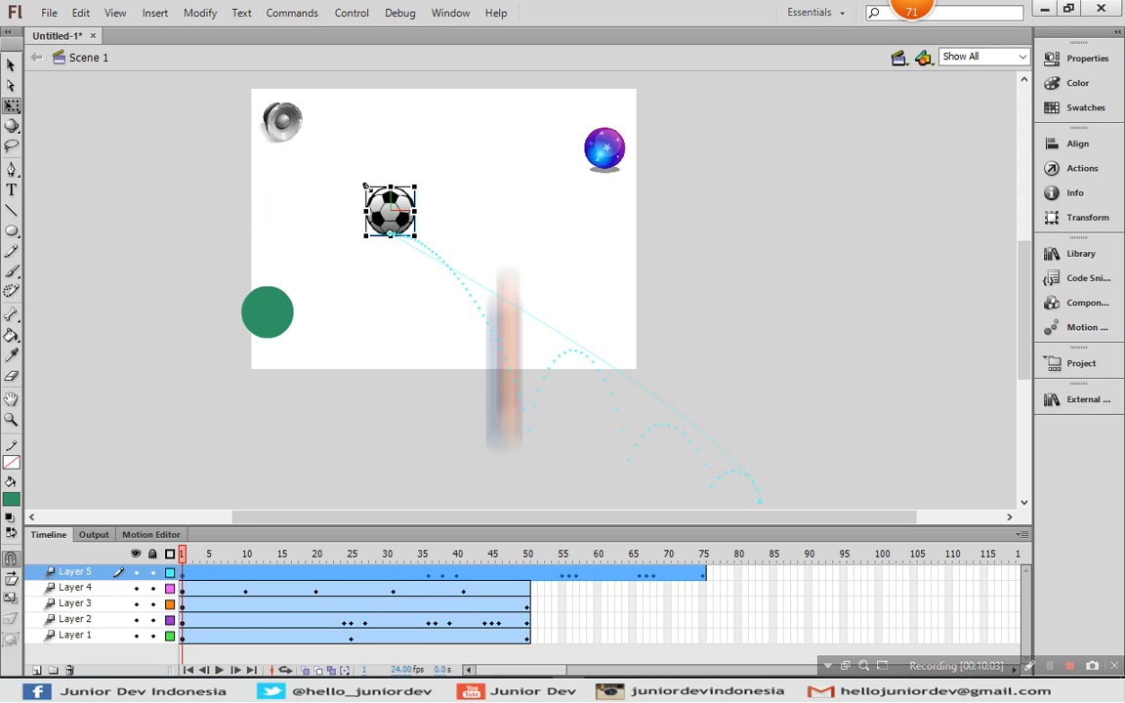
pyautogui.moveTo(765, 505); pyautogui.dragTo(511, 250)
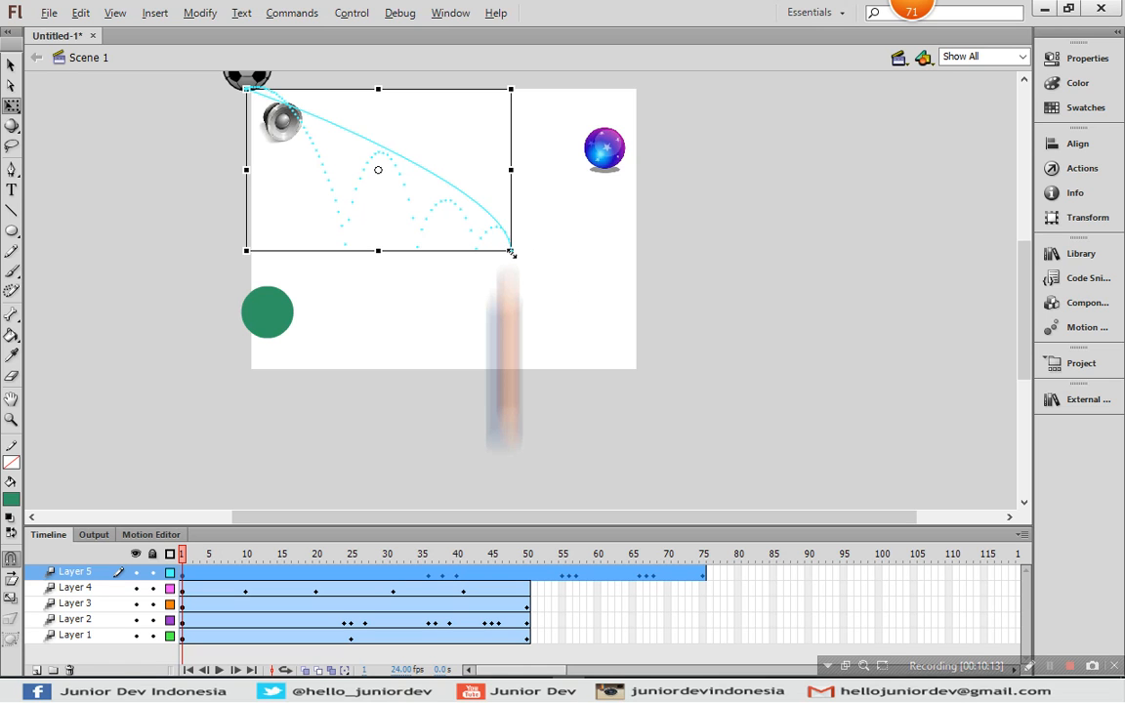
pyautogui.moveTo(511, 251); pyautogui.dragTo(422, 185)
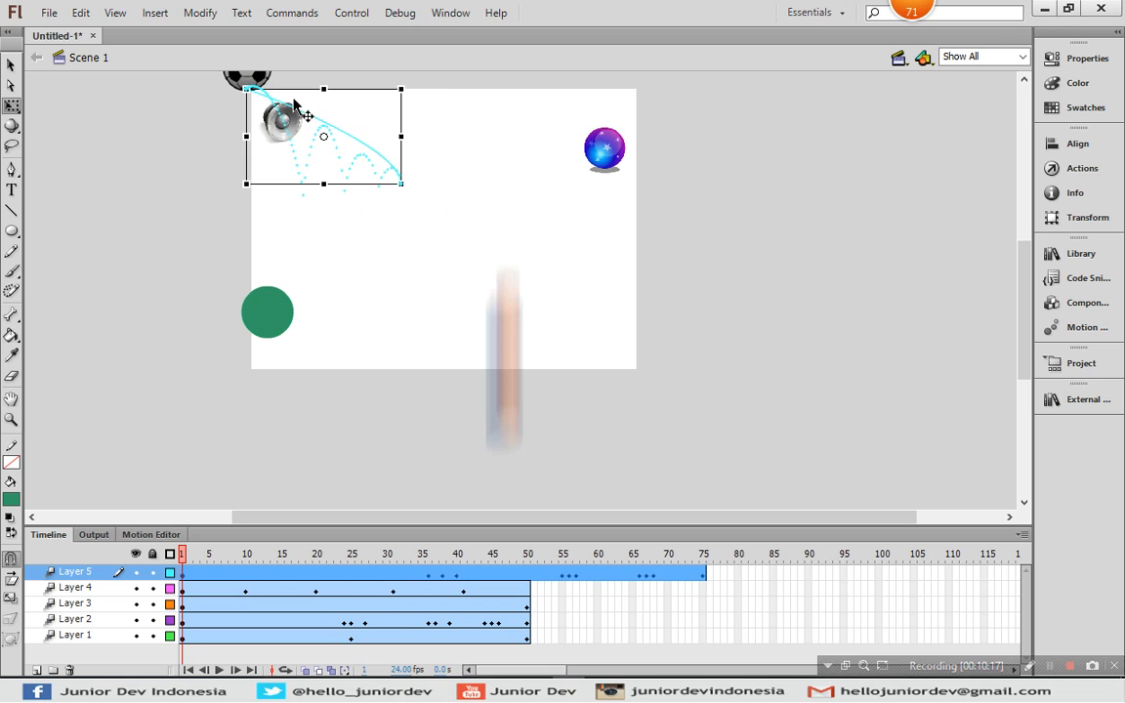
pyautogui.press('v')
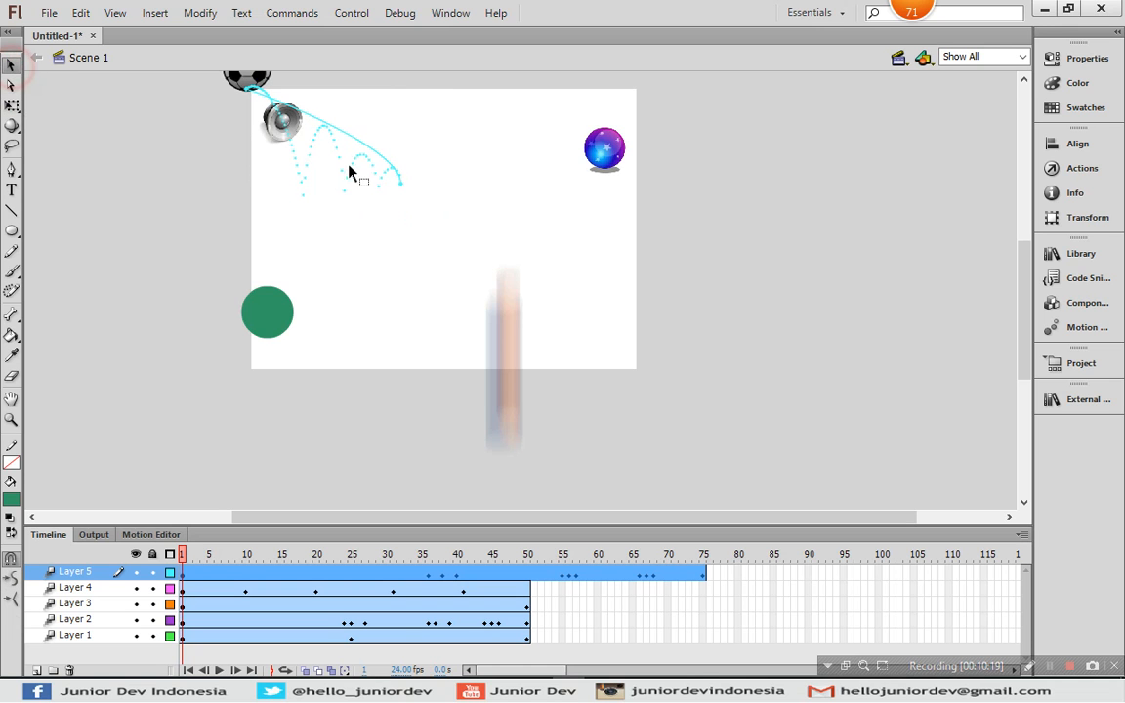
pyautogui.moveTo(402, 185); pyautogui.dragTo(540, 356)
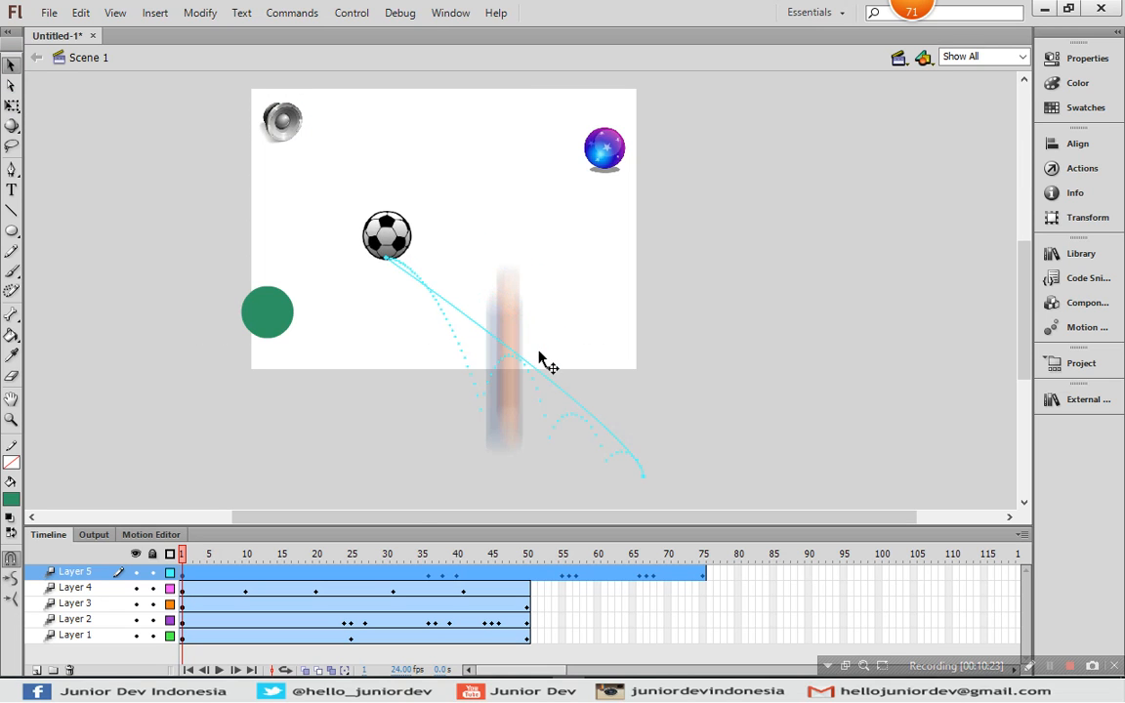
# Shrink the soccer ball's motion path with Free Transform so that it ends inside the stage's lower edge.
pyautogui.click(645, 479)
pyautogui.click(11, 104)
pyautogui.moveTo(644, 476); pyautogui.dragTo(491, 329)
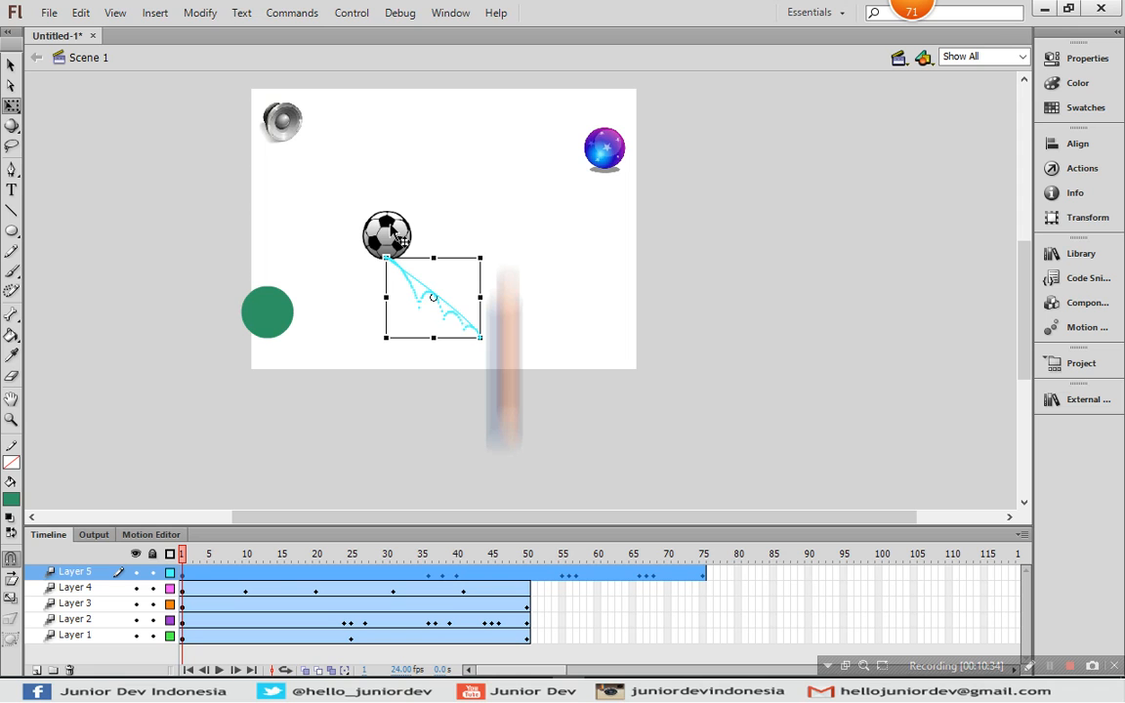
pyautogui.click(1021, 57)
pyautogui.click(1002, 73)
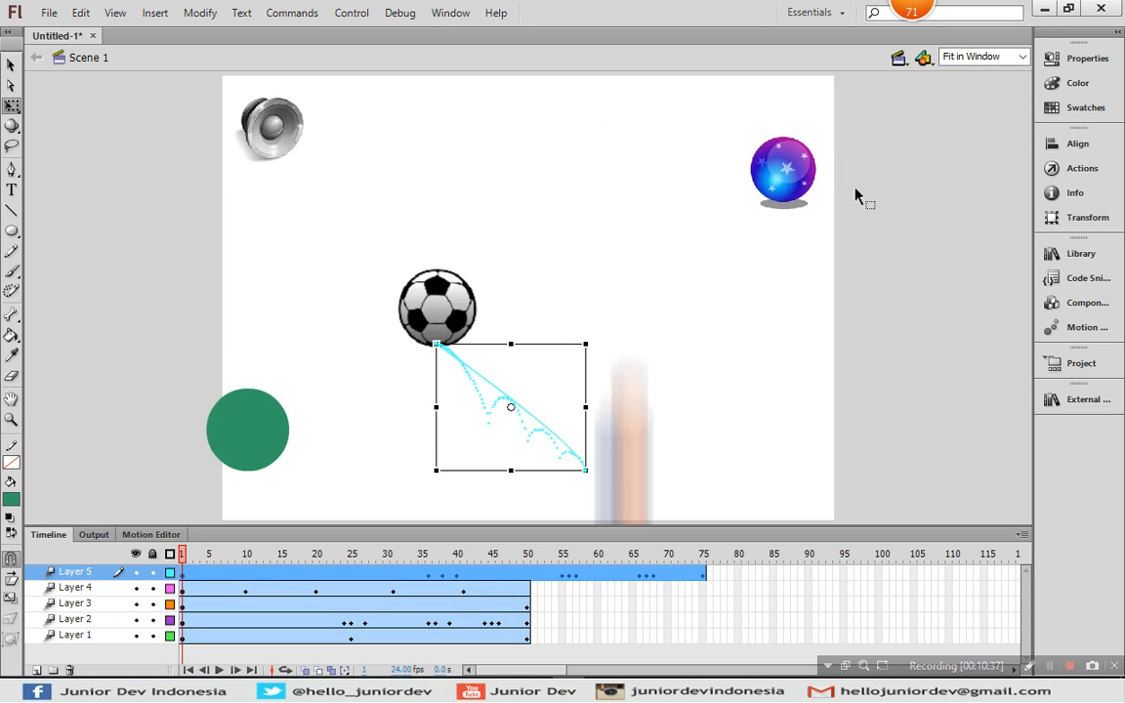
# Preview the animation, shorten the soccer ball's tween on Layer 5 to end at frame 50, and replay it.
pyautogui.press('Return')
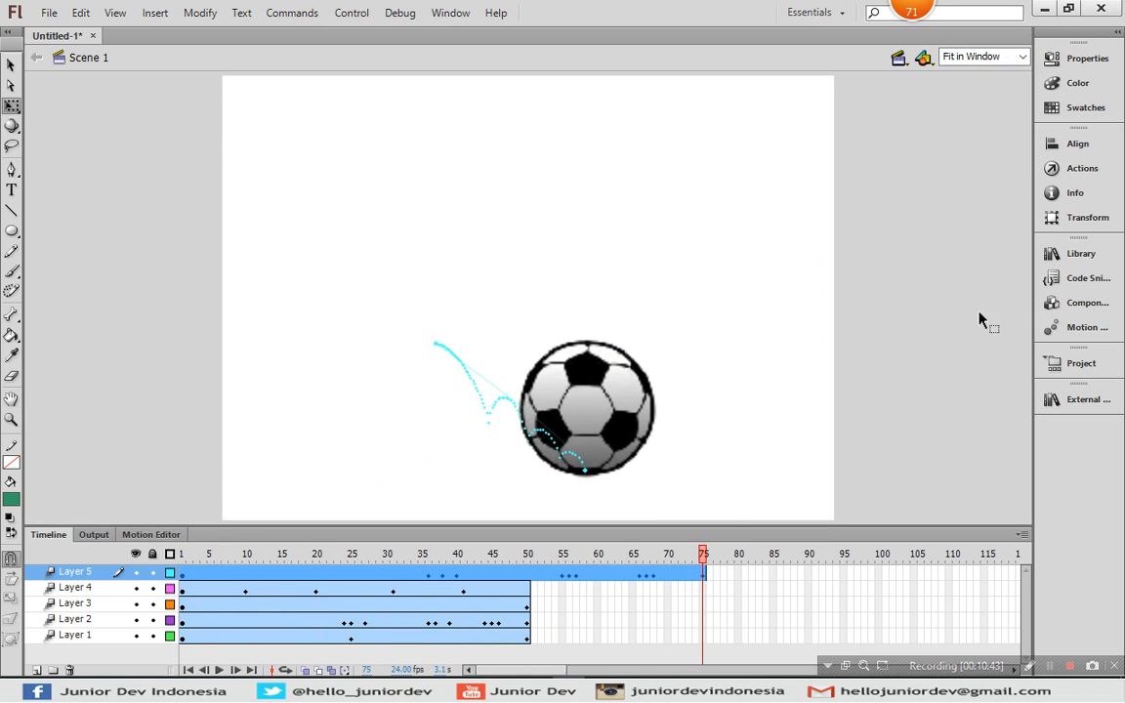
pyautogui.moveTo(704, 573); pyautogui.dragTo(528, 573)
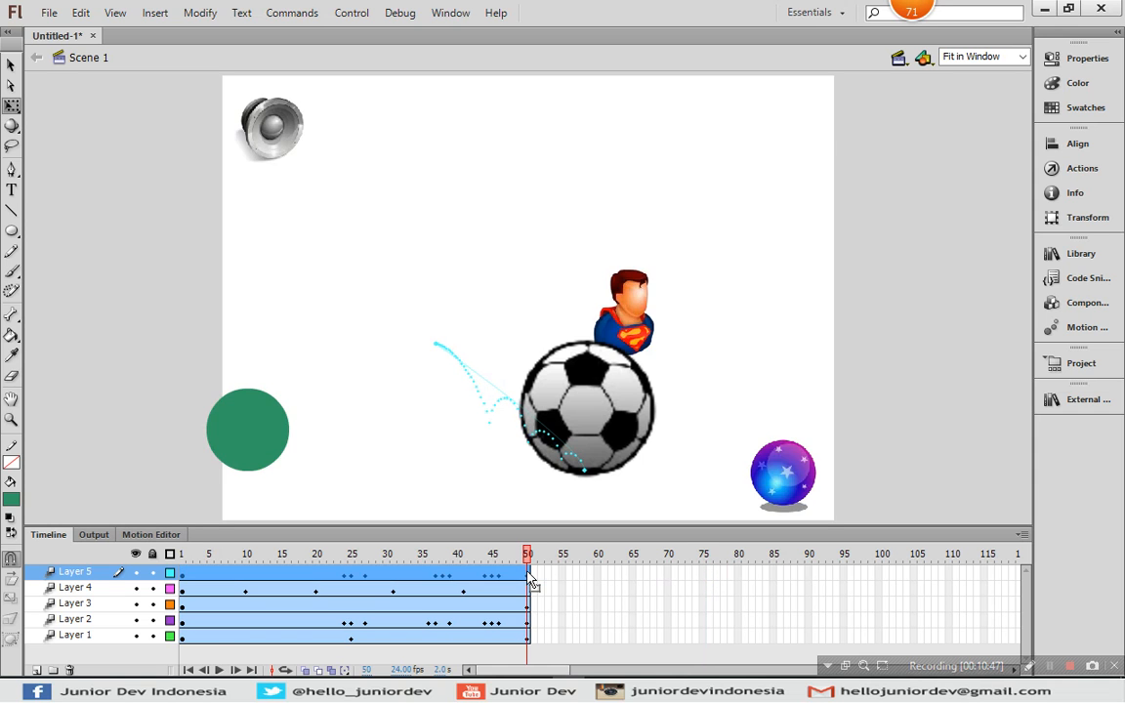
pyautogui.press('Return')
# Add a new layer above the soccer ball's layer and place the chalkboard image from the library above the ball.
pyautogui.click(35, 670)
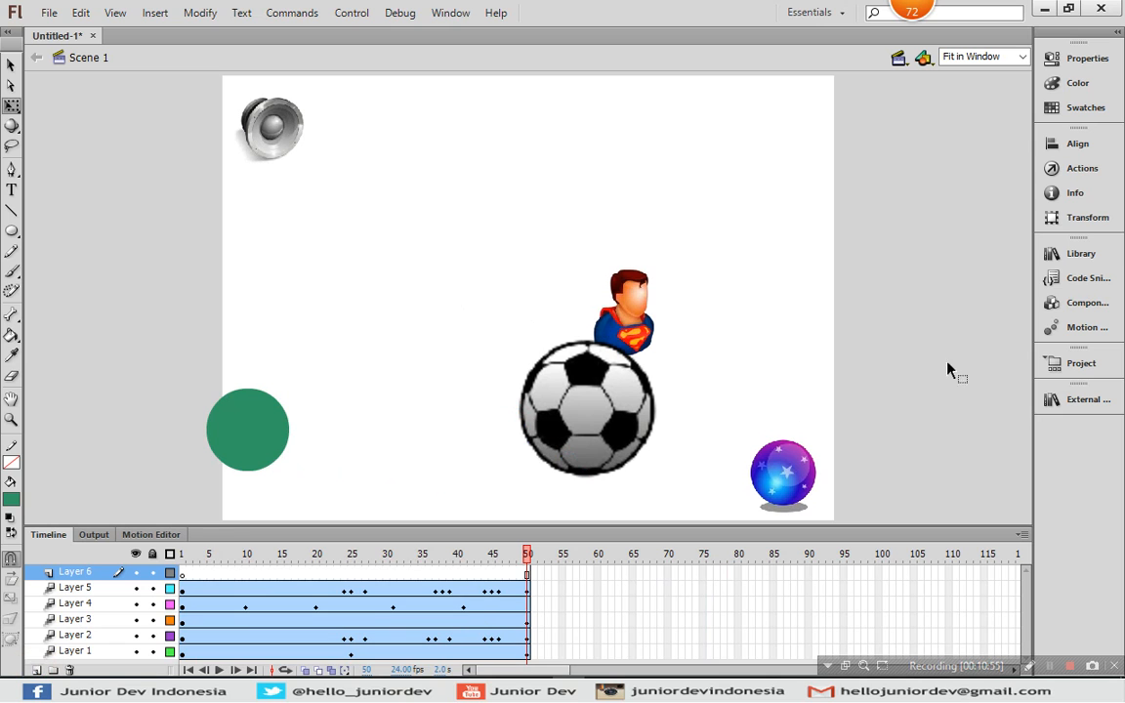
pyautogui.click(1086, 253)
pyautogui.moveTo(1025, 455); pyautogui.dragTo(1030, 567)
pyautogui.click(849, 564)
pyautogui.click(828, 581)
pyautogui.click(826, 600)
pyautogui.moveTo(825, 600); pyautogui.dragTo(465, 209)
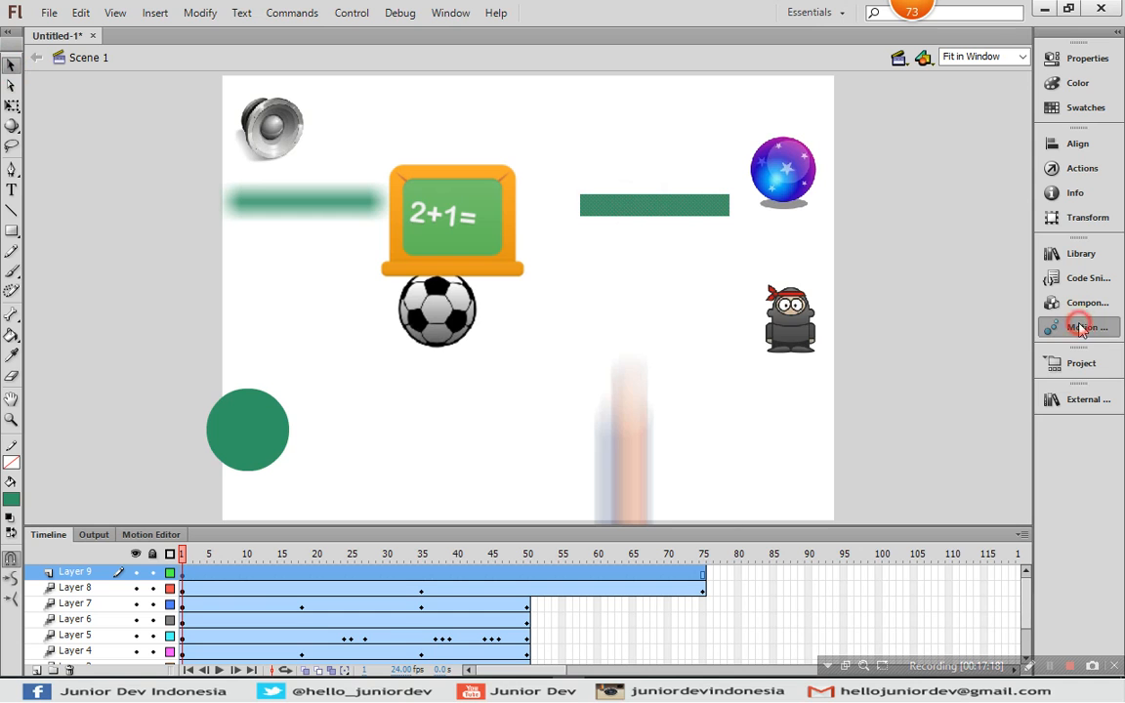
# Apply the smoke motion preset to the green rectangle on Layer 9 so it ends at the current location, converting it to a symbol, and preview it.
pyautogui.click(1079, 327)
pyautogui.click(829, 521)
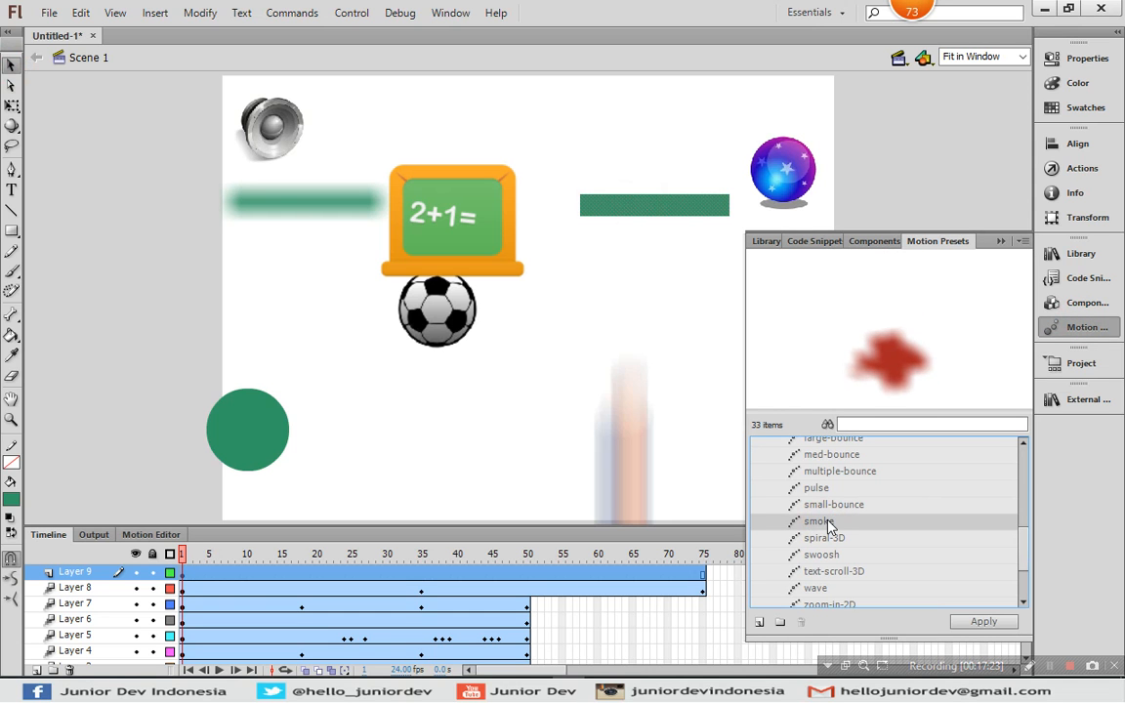
pyautogui.rightClick(829, 523)
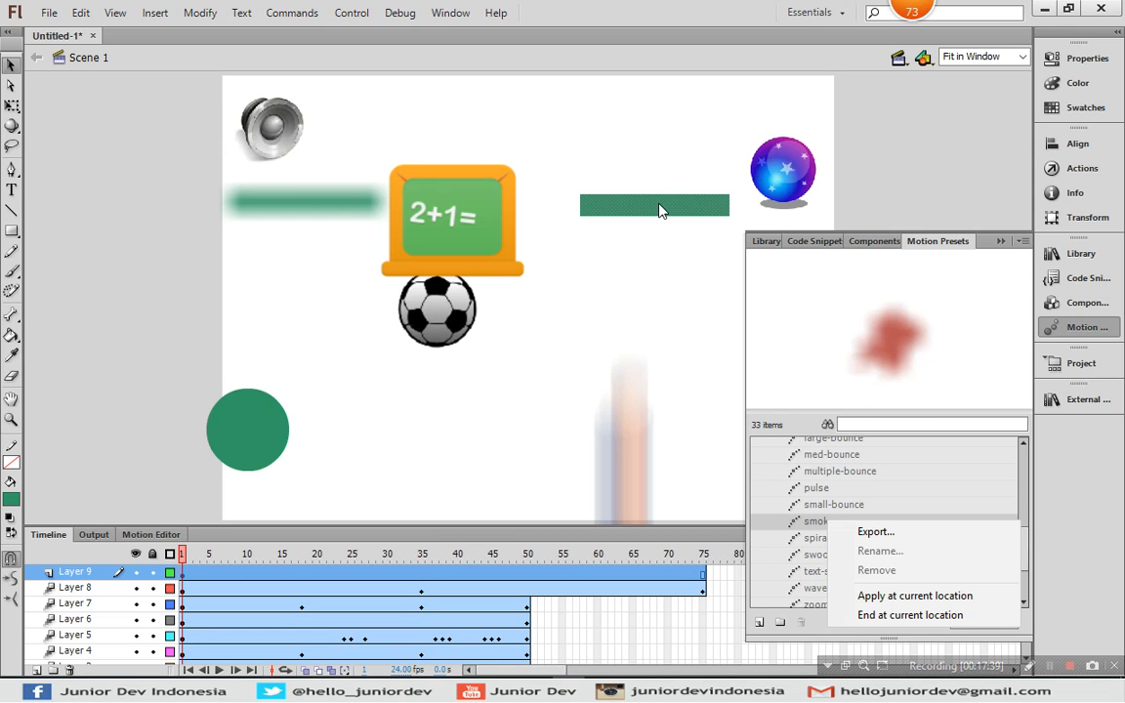
pyautogui.click(877, 615)
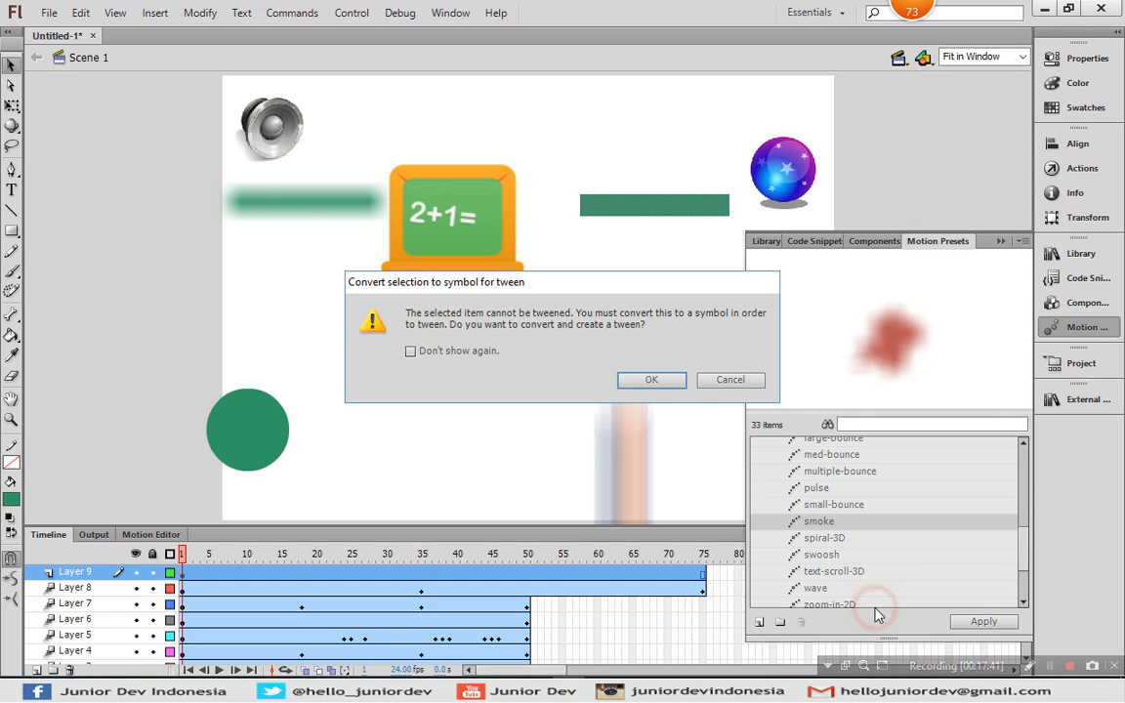
pyautogui.click(654, 385)
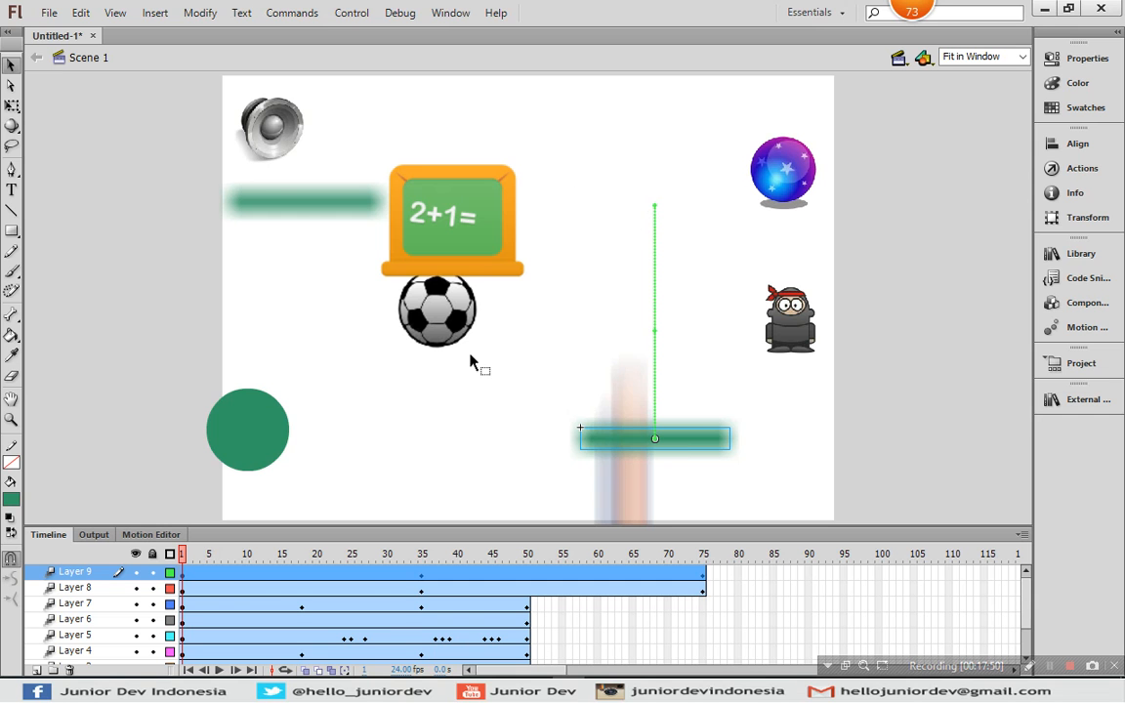
pyautogui.press('Return')
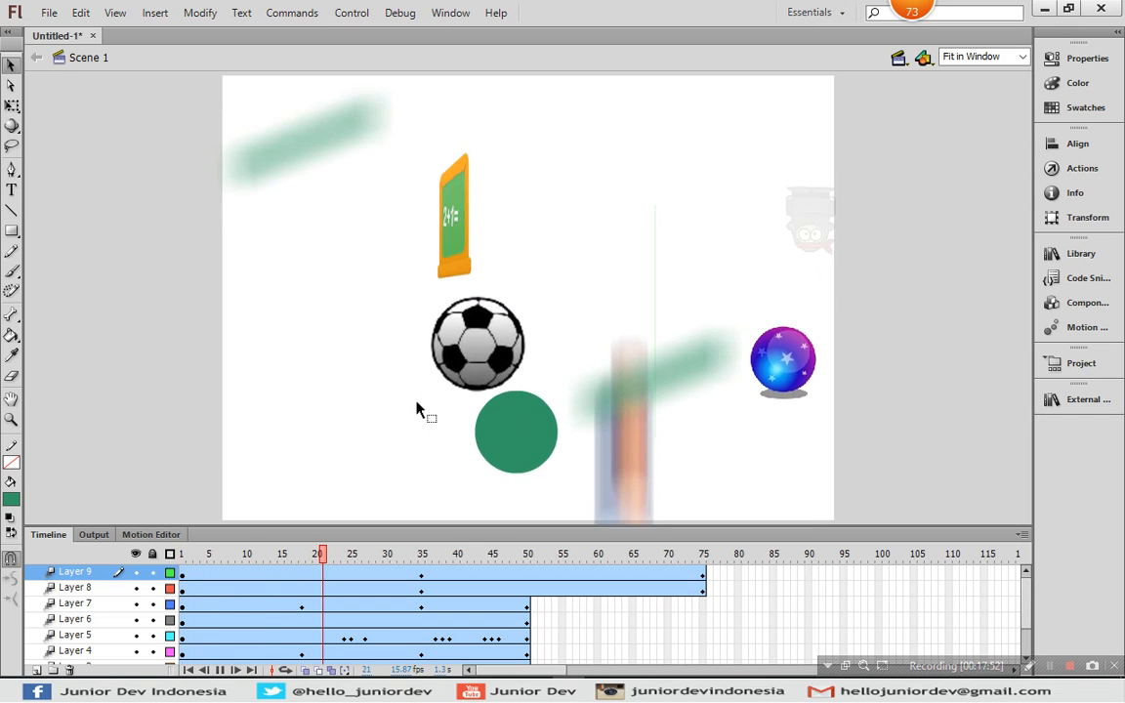